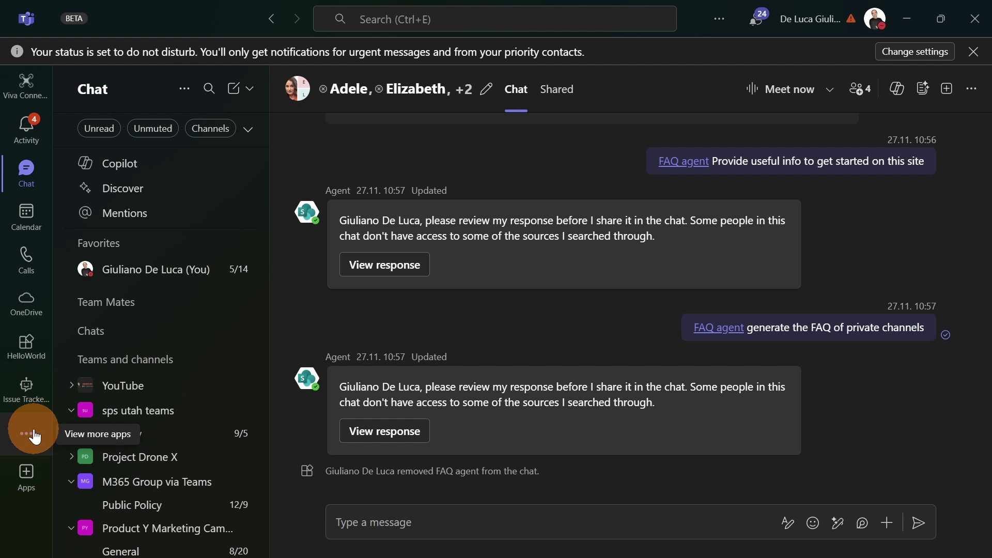
Step: Search the apps for 'proje' and open a chat with Projects Assistant
click(34, 436)
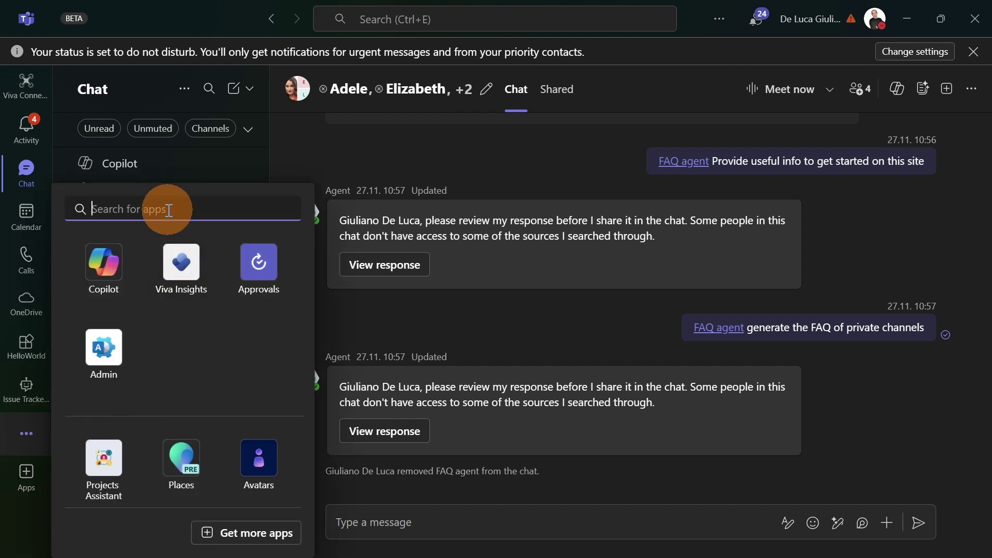
text(proje)
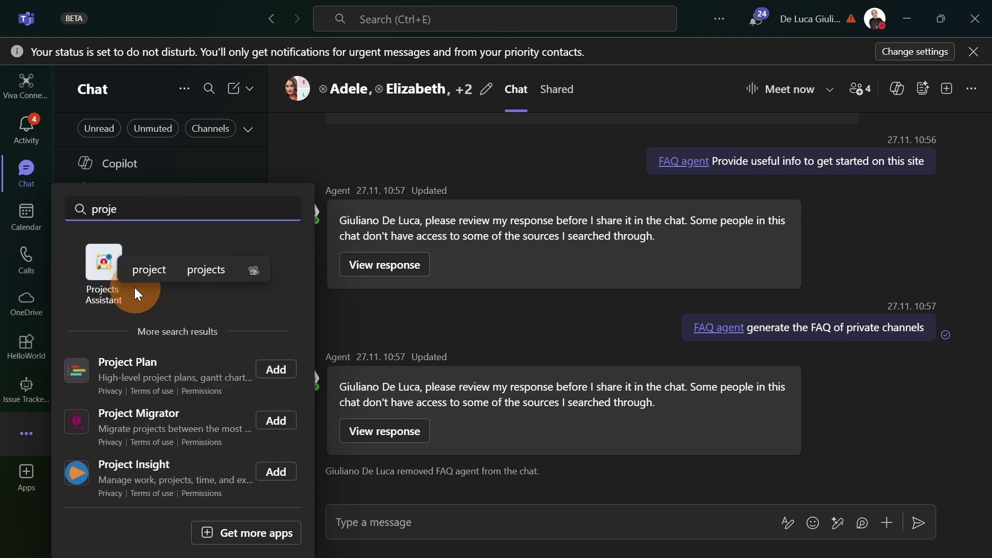
click(106, 291)
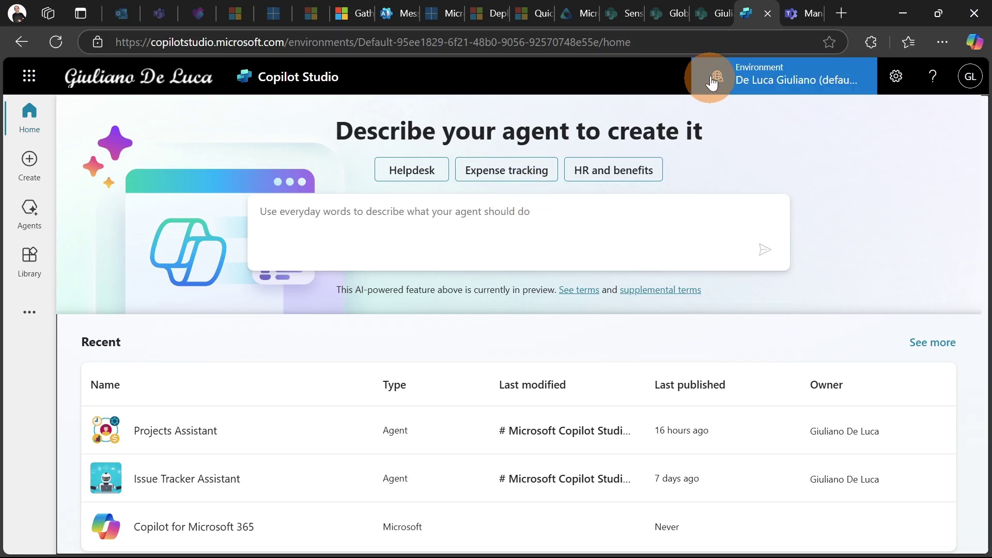
Step: Switch to the SharePoint browser tab showing the Projects Roadmap list
click(710, 18)
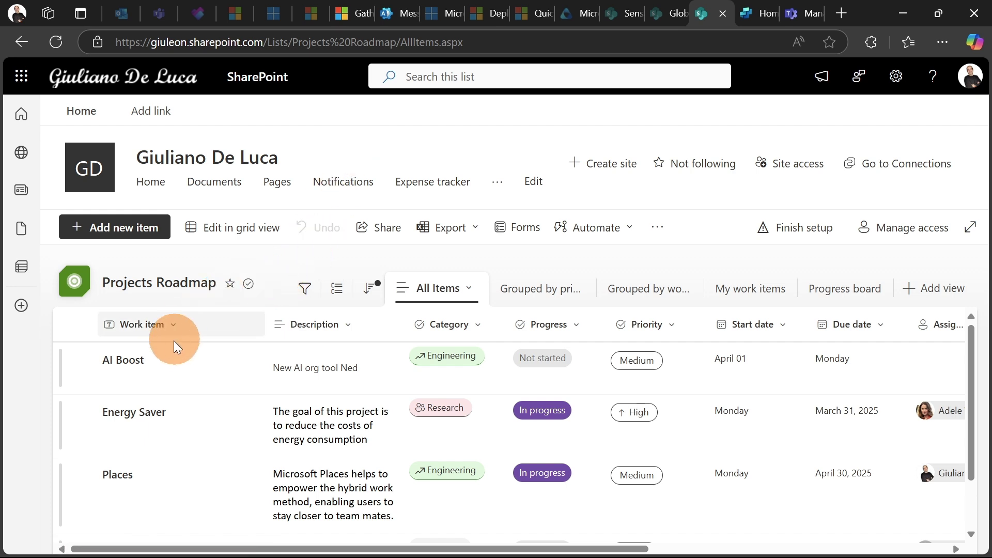
Step: Review the Projects Roadmap rows and all their columns, then go back to Teams
scroll(168, 368, down, 1)
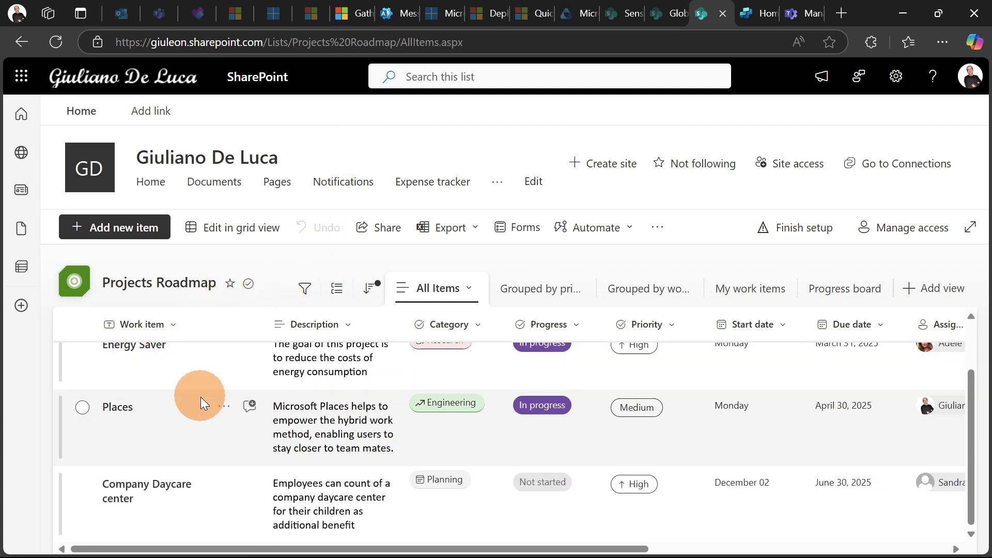
scroll(202, 401, up, 1)
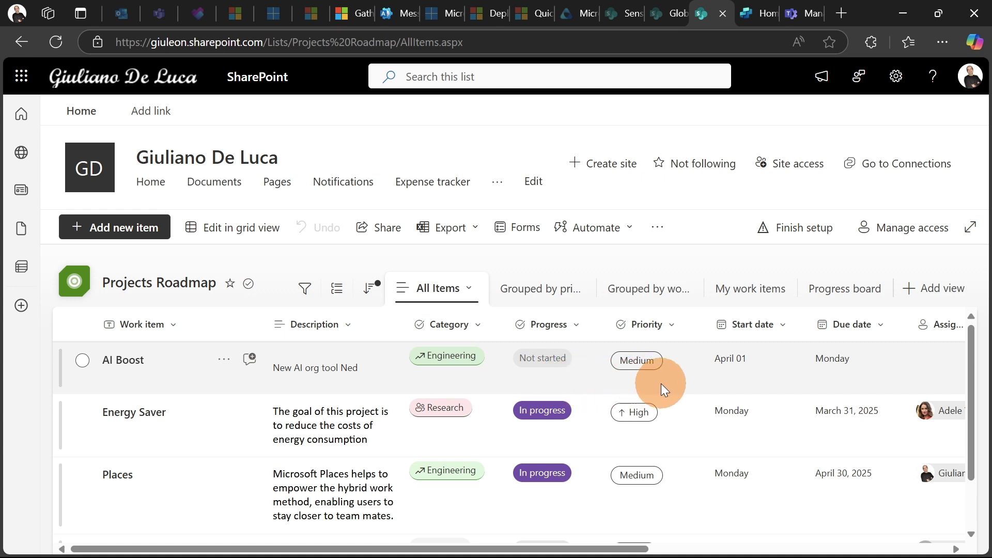
drag(631, 548, 886, 548)
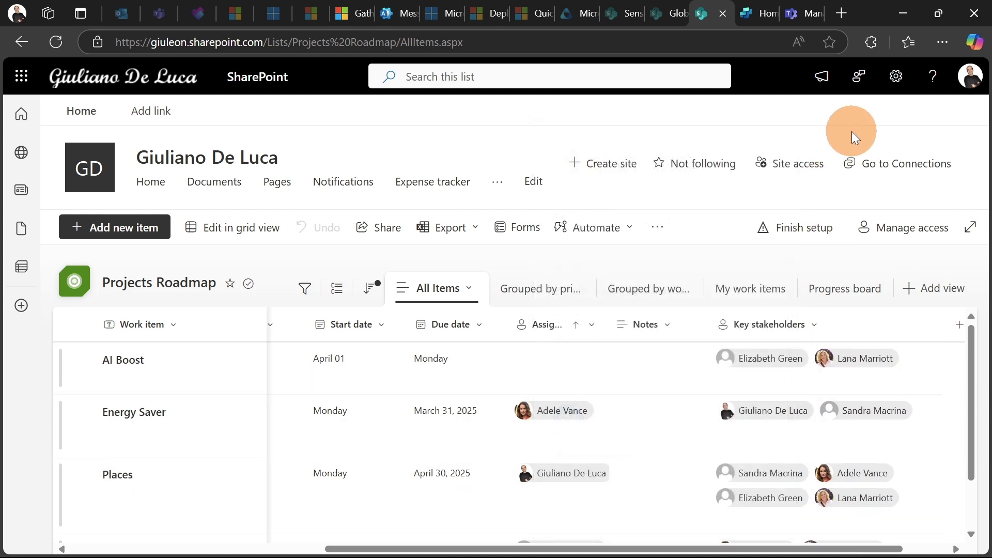
drag(742, 549, 454, 549)
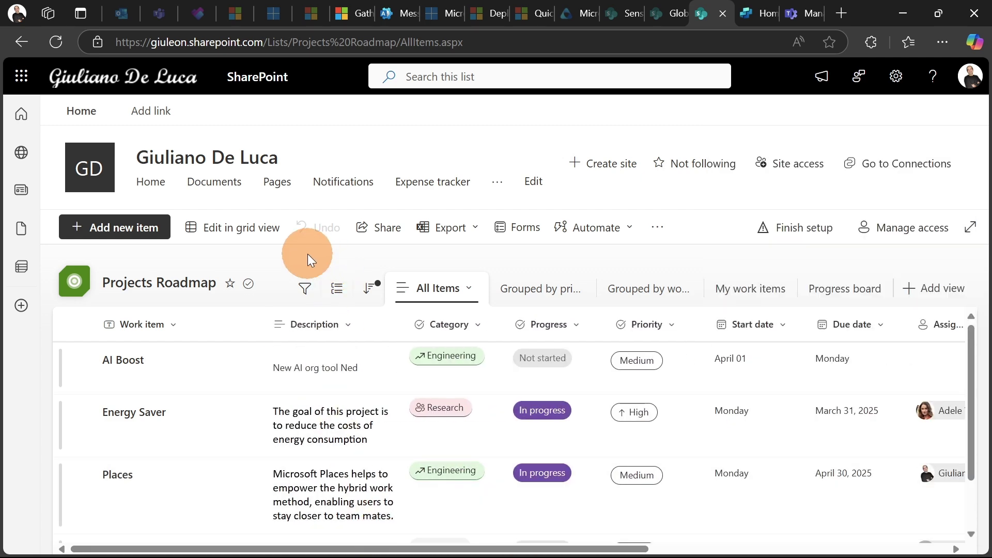
scroll(266, 398, down, 1)
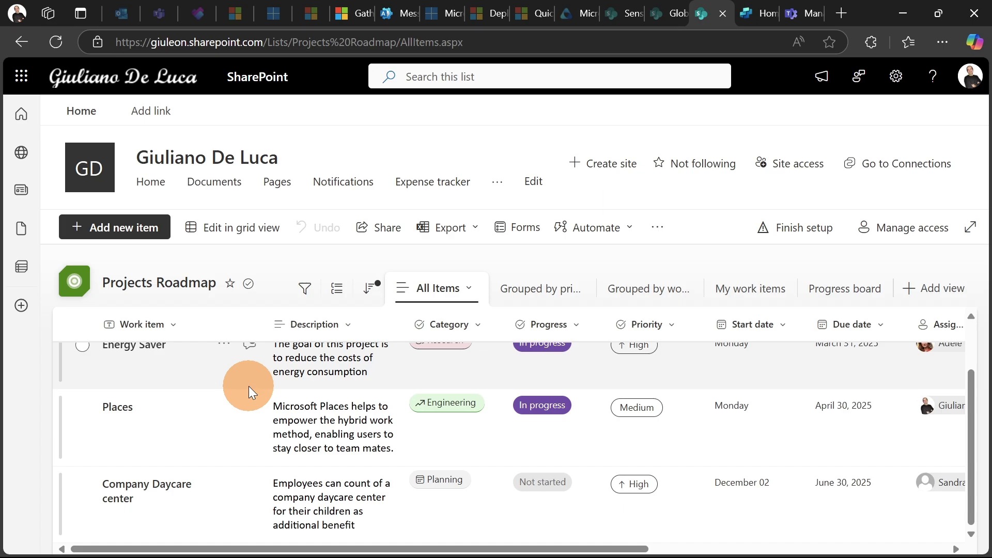
key(alt+Tab)
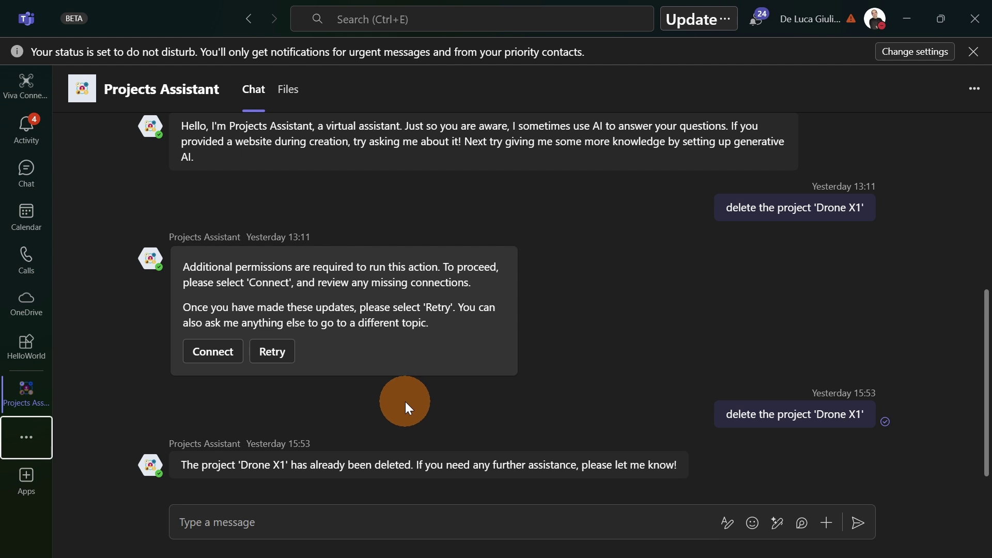
Step: Send the assistant a request to add Drone X1 with Planning category and Low priority
click(364, 517)
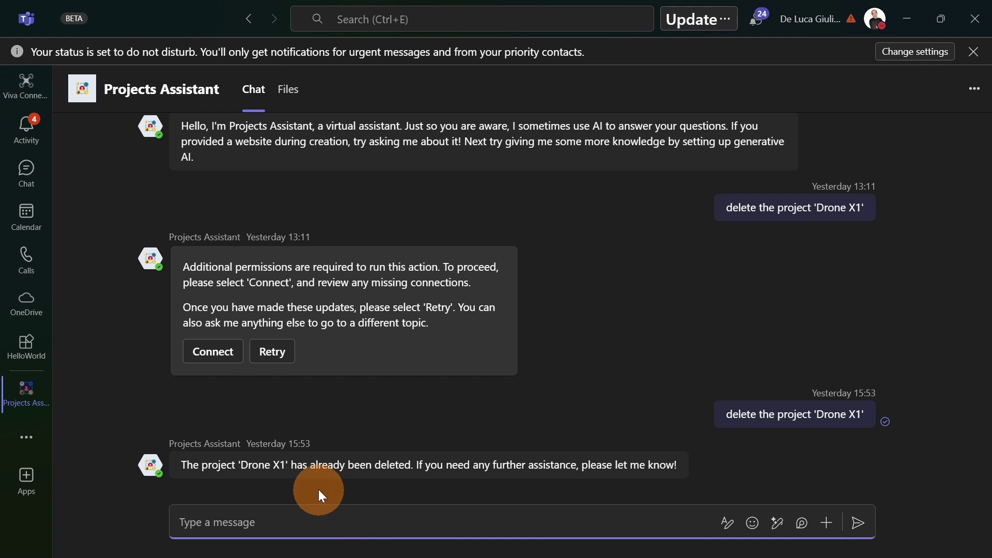
text(please add a new project with title 'Drone X1' with description 'New drone that will overcome the existing limitations of the market' category 'Planning' and priority 'Low')
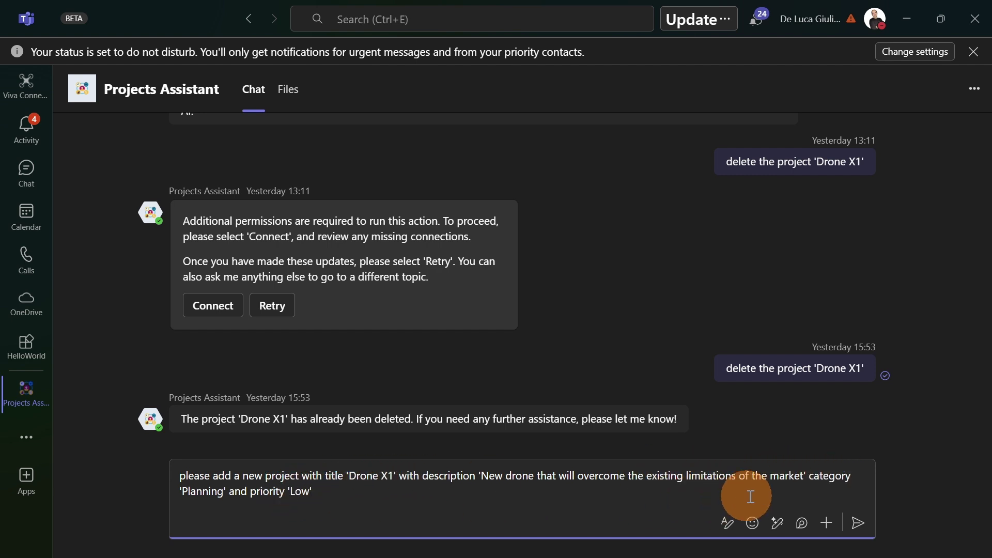
click(862, 529)
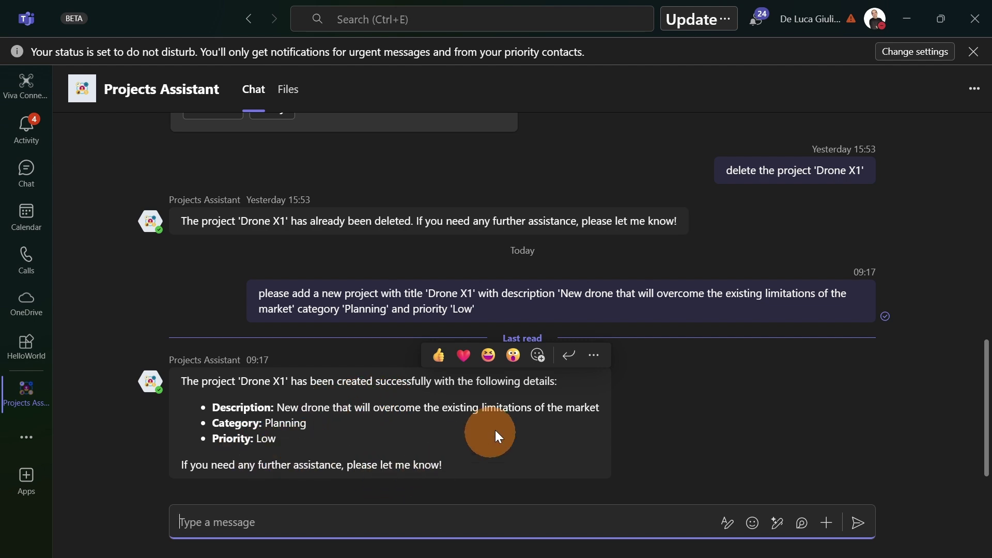
key(alt+Tab)
Step: Refresh the list and select the new Drone X1 row: Planning, Low priority, Not started
scroll(190, 392, down, 2)
scroll(194, 367, up, 2)
click(60, 44)
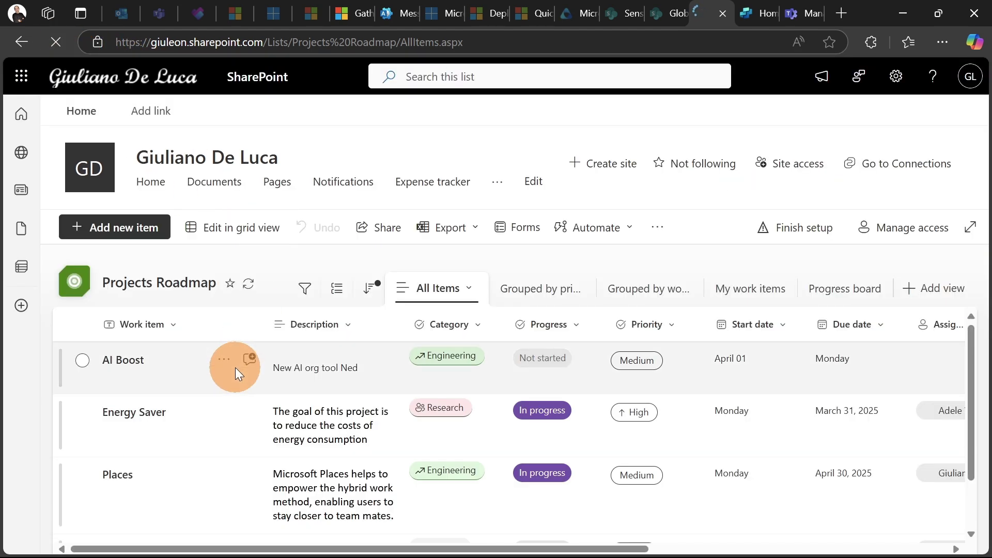
scroll(234, 380, down, 3)
scroll(231, 389, up, 3)
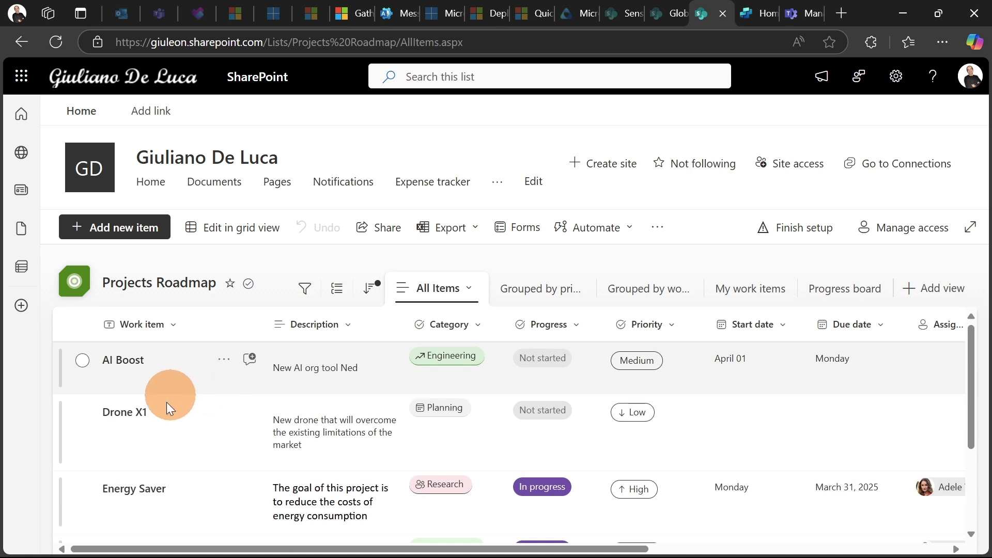
click(77, 415)
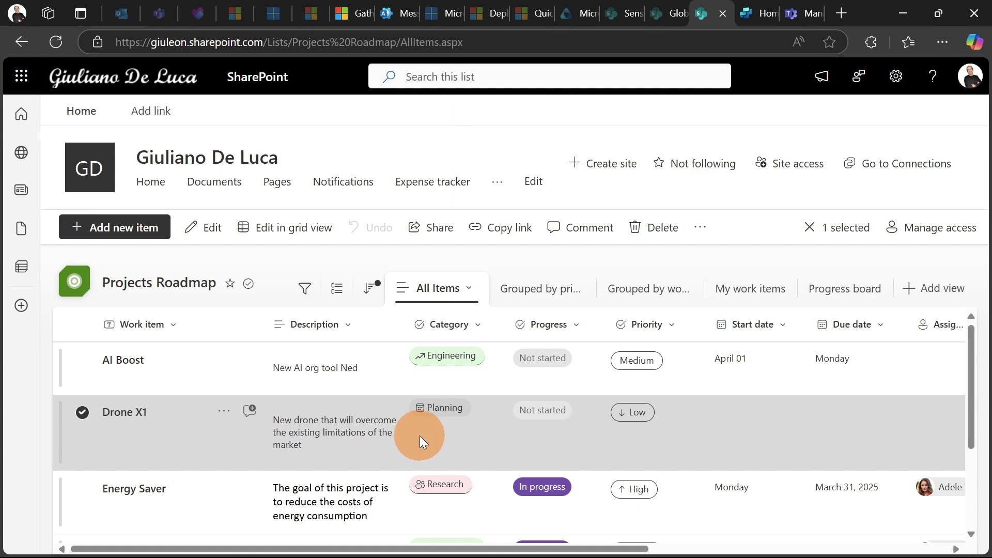
key(alt+Tab)
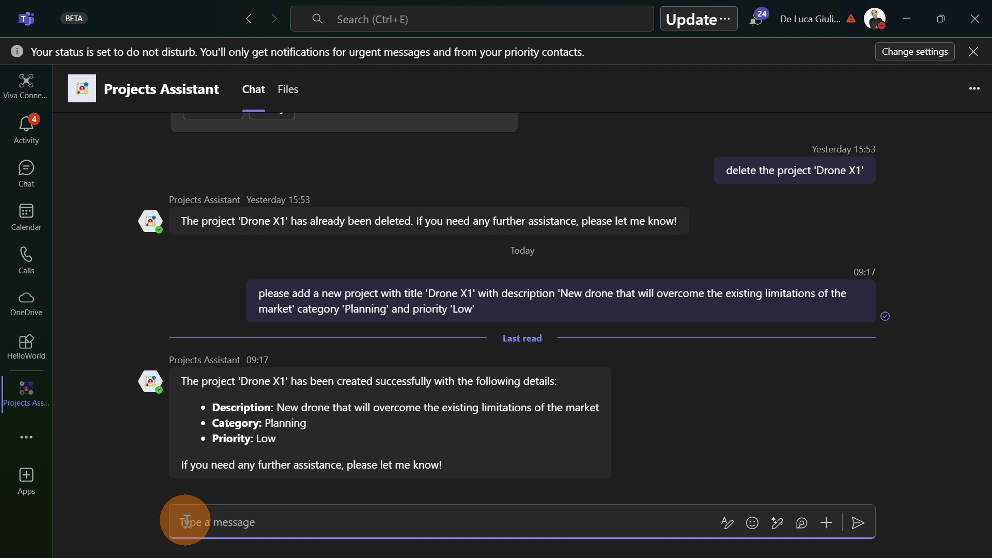
Step: Ask the assistant to raise Drone X1 to High priority, answering with its copied description
key(ctrl+v)
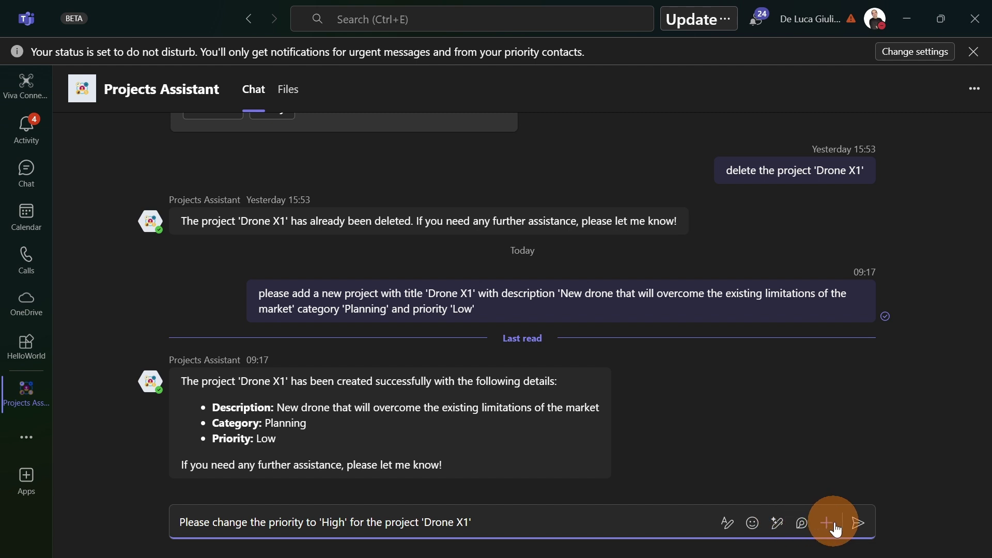
click(860, 527)
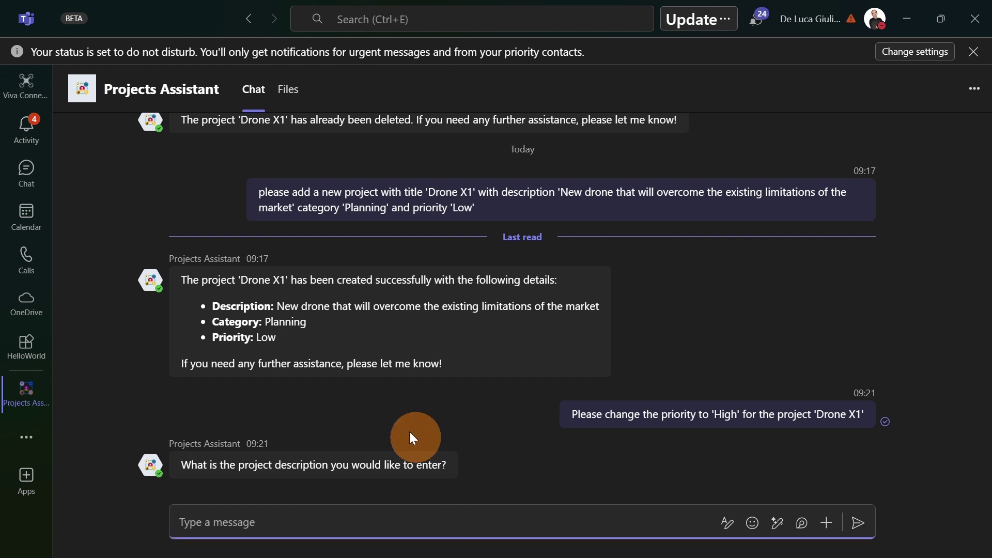
drag(277, 307, 608, 314)
click(417, 522)
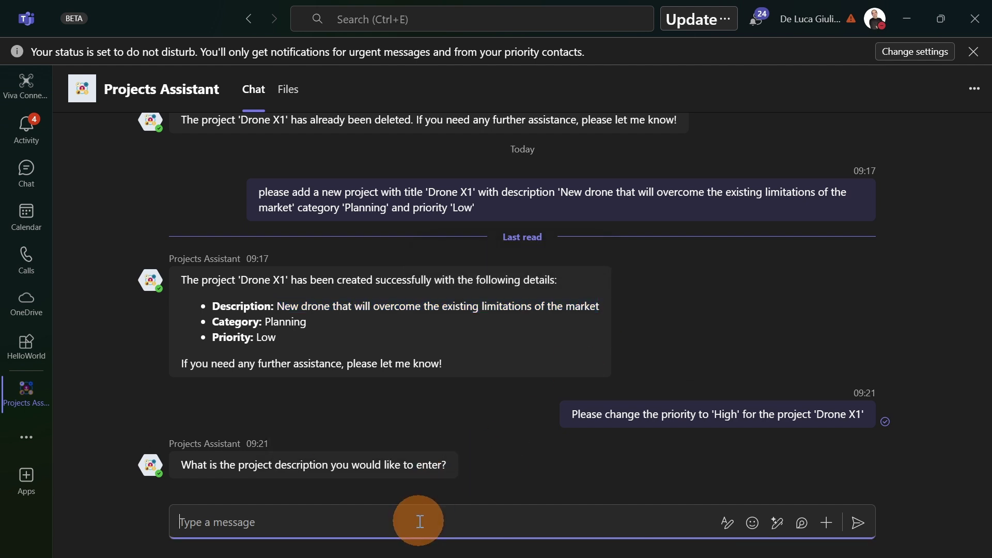
key(ctrl+v)
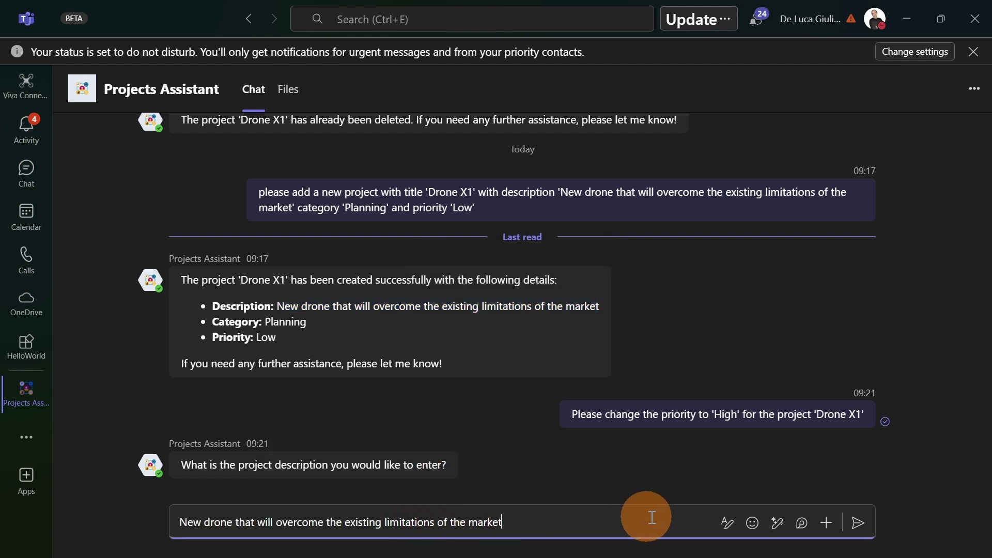
click(857, 530)
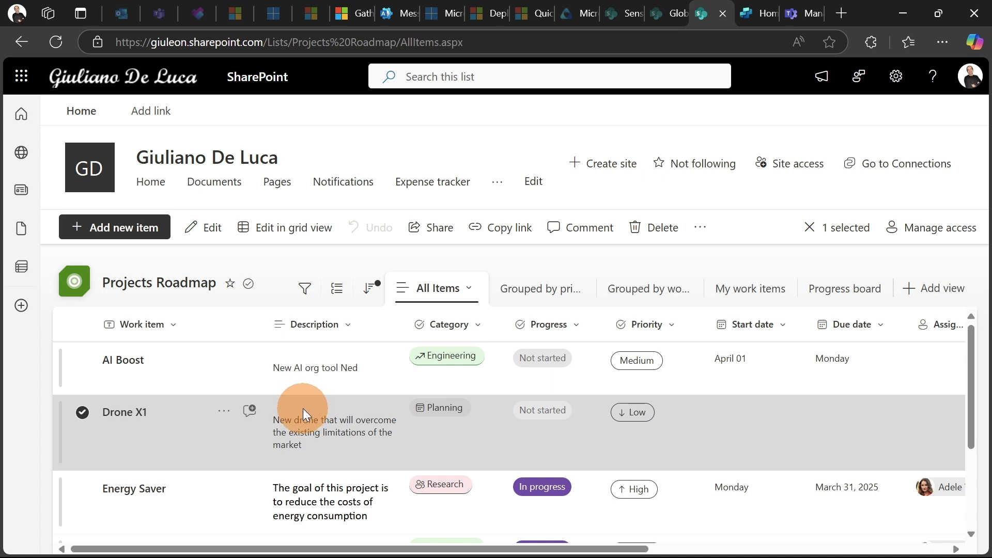
Step: Refresh the Projects Roadmap list to verify Drone X1 now shows High priority
click(61, 43)
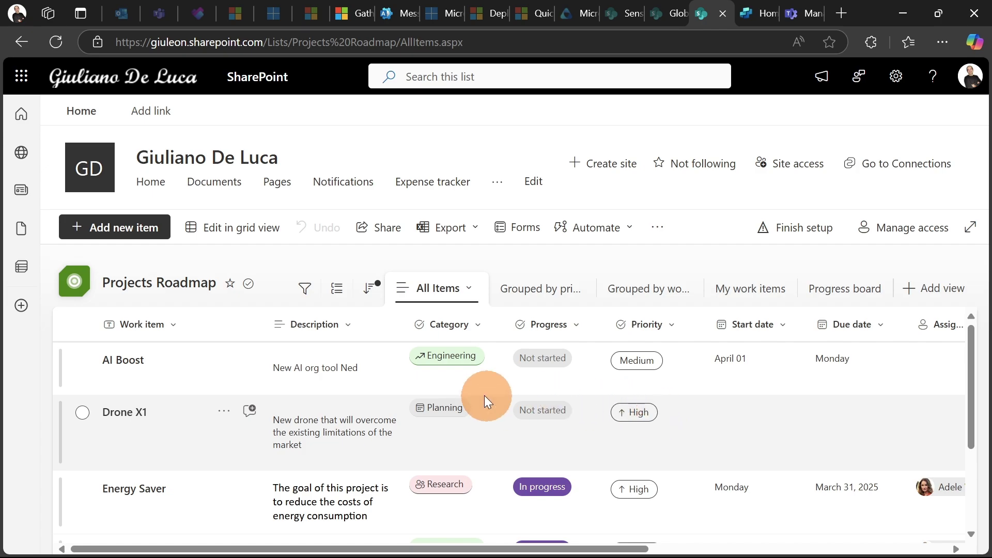
key(alt+Tab)
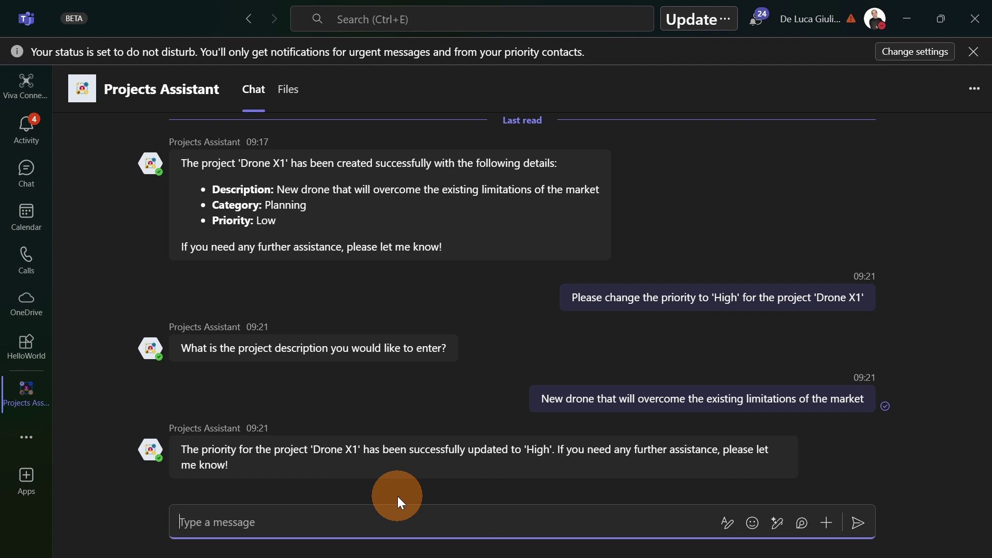
Step: Send the assistant the pasted 'Delete project Drone X1' request, then switch to SharePoint
click(186, 521)
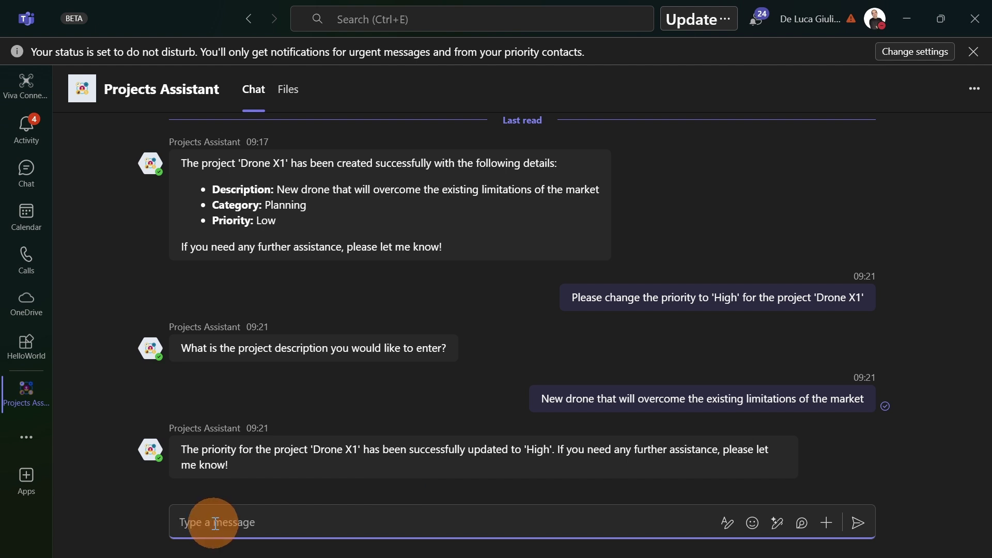
key(ctrl+v)
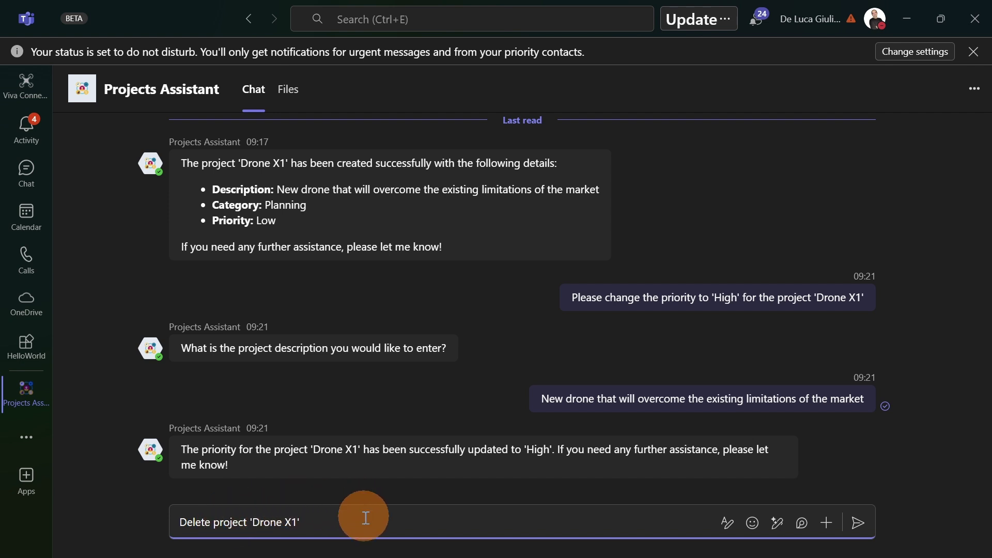
click(858, 524)
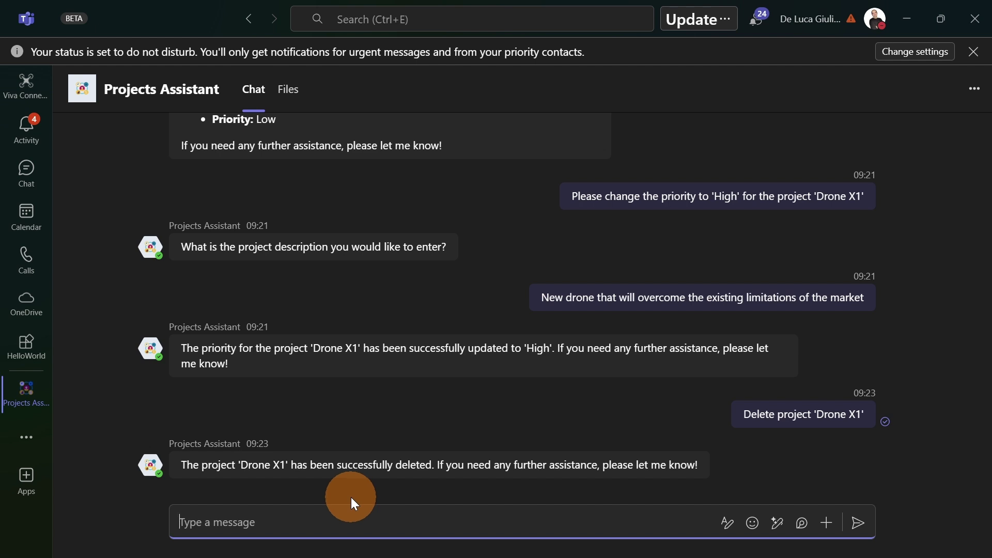
key(alt+Tab)
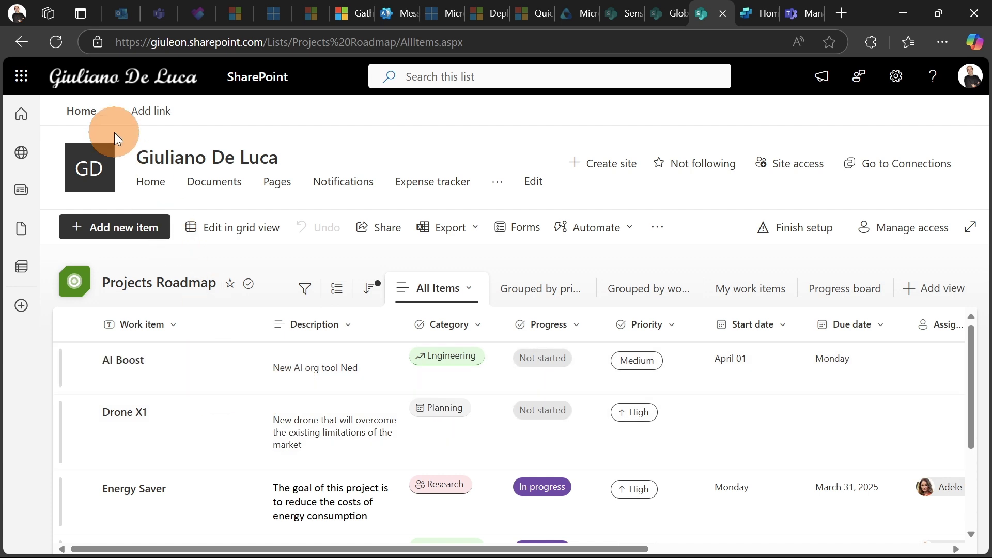
Step: Reload the Projects Roadmap list and scan its items to confirm Drone X1 is removed
click(54, 41)
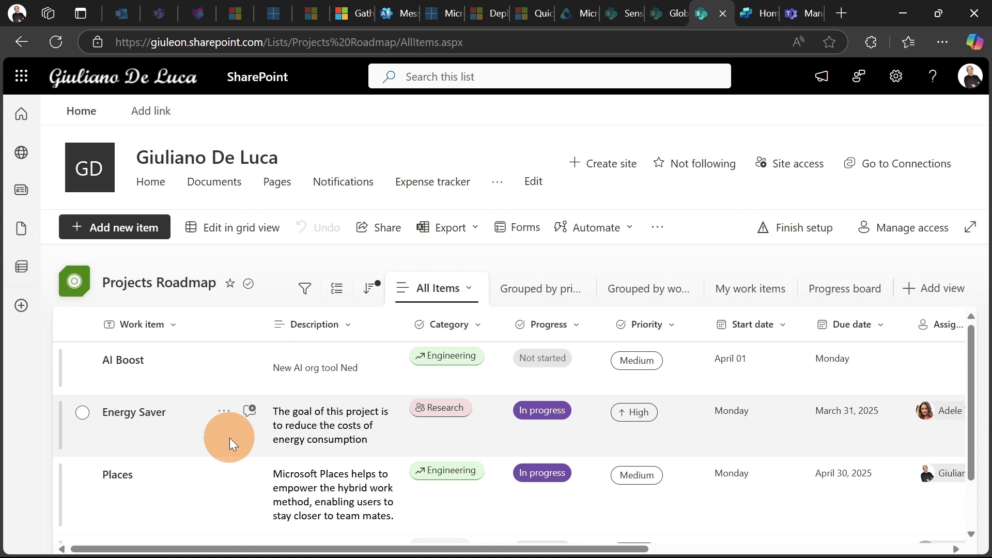
scroll(203, 439, down, 2)
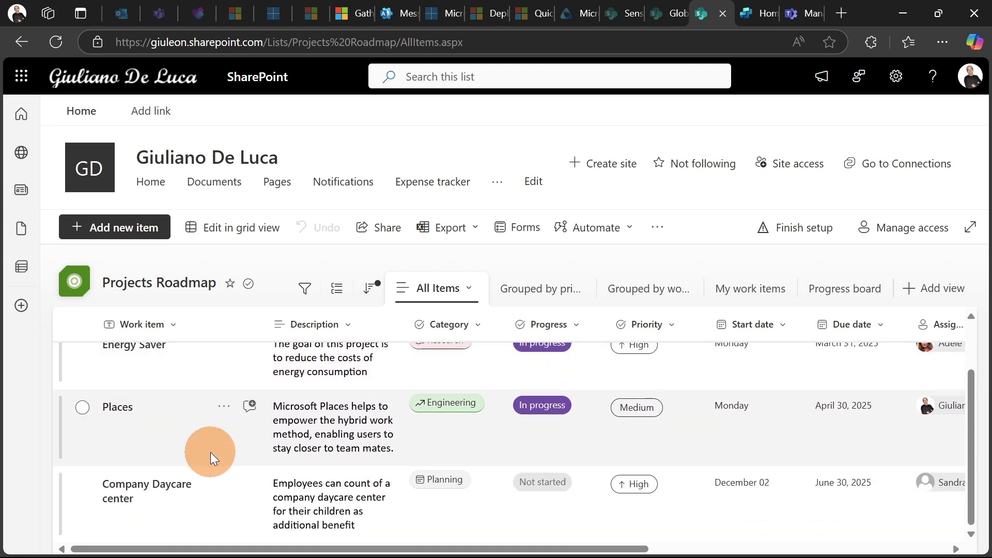
scroll(210, 457, up, 2)
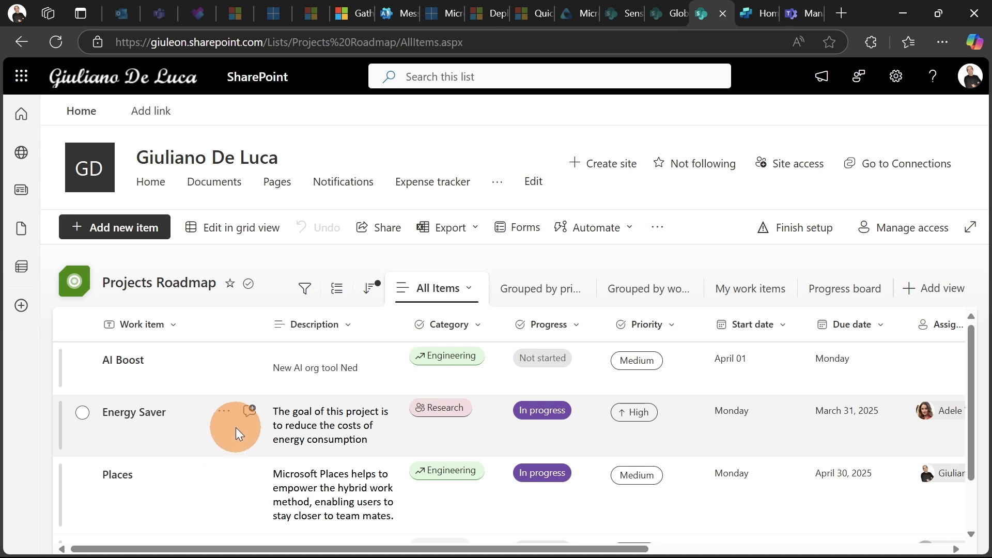
key(alt+Tab)
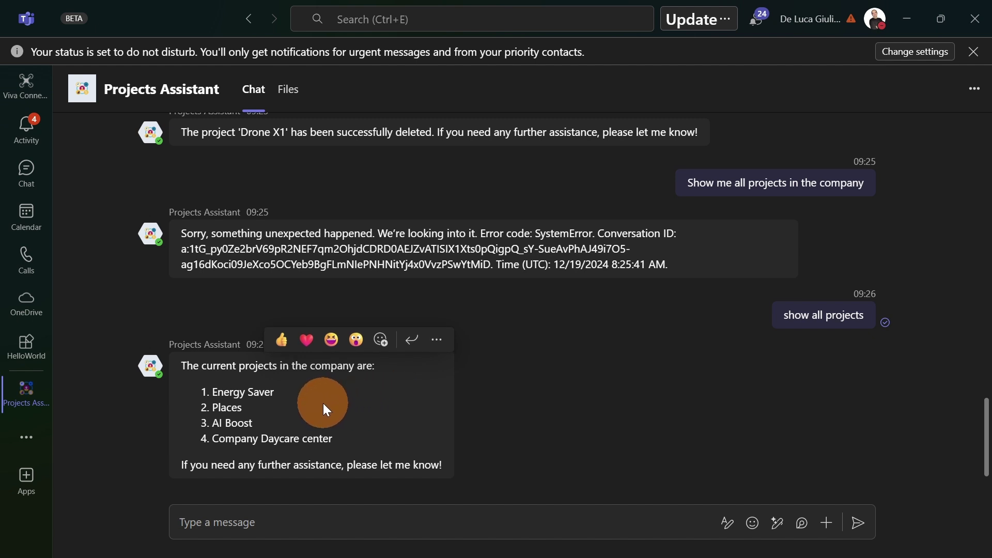
Step: Start a new message to the assistant reading 'show all projects with Priority'
click(304, 518)
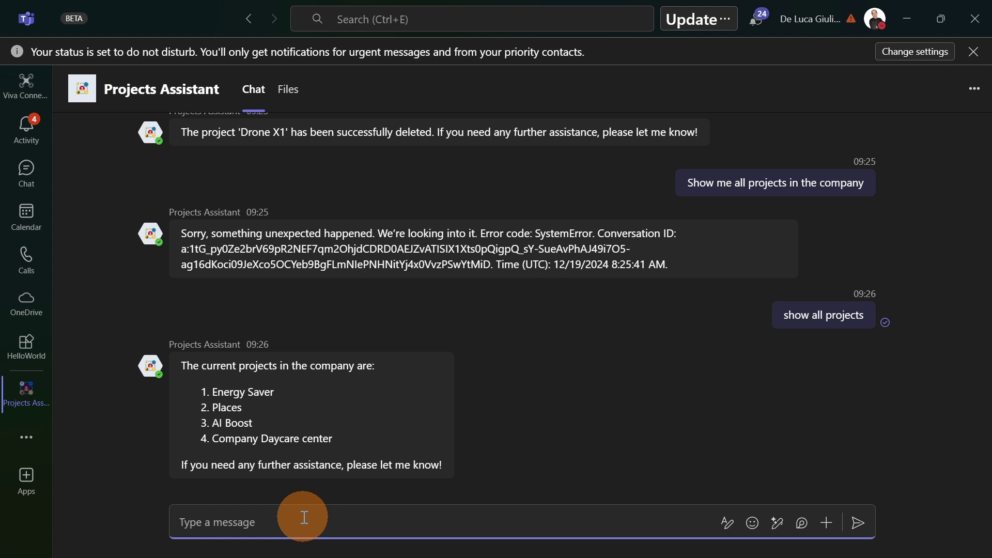
text(show all pro)
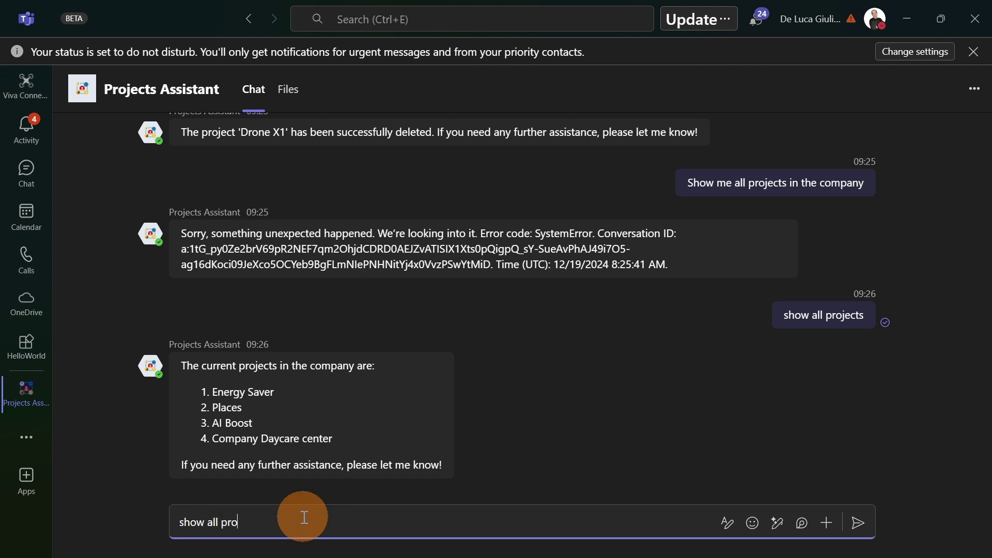
text(jects w)
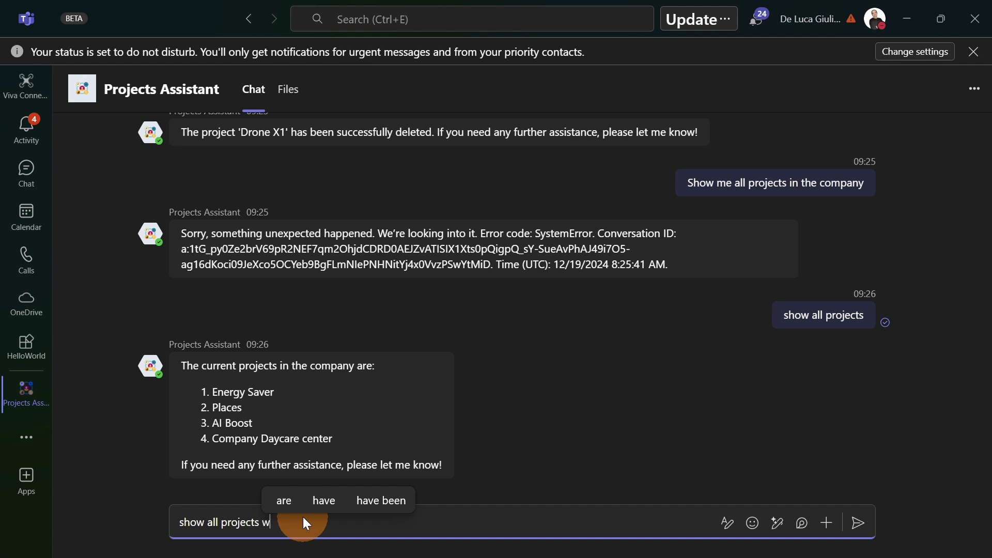
text(ith Pri)
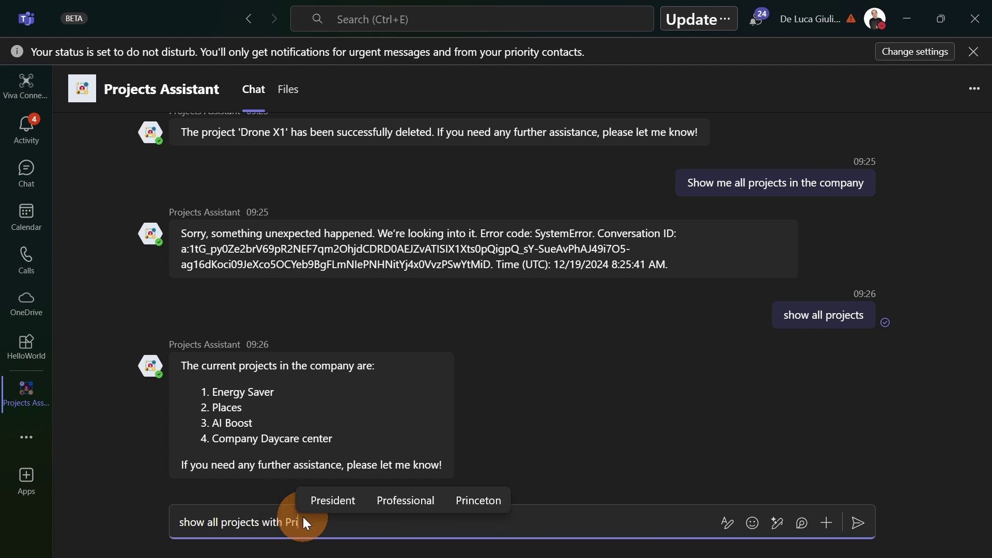
text(ority)
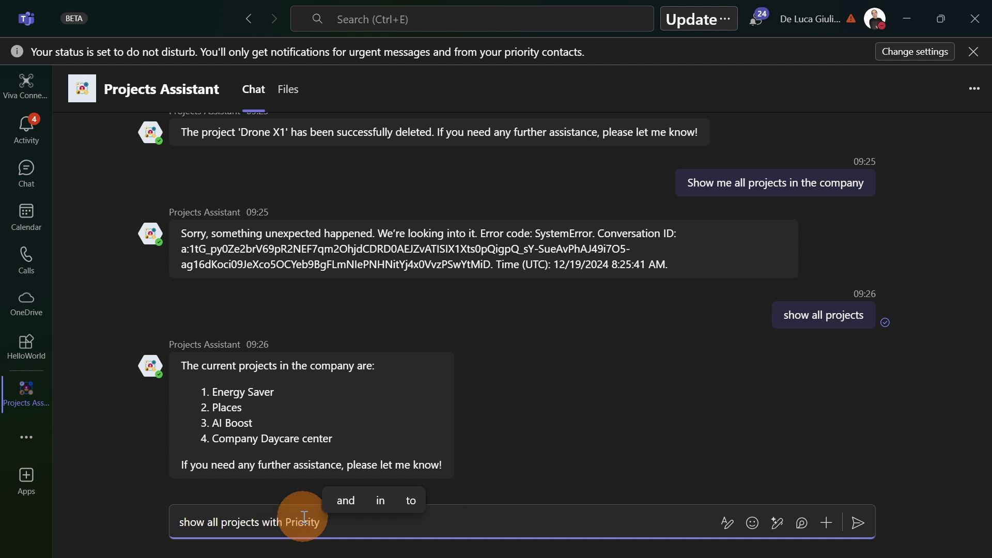
Step: Ask the Projects Assistant to show all projects with Priority 'High'
text(")
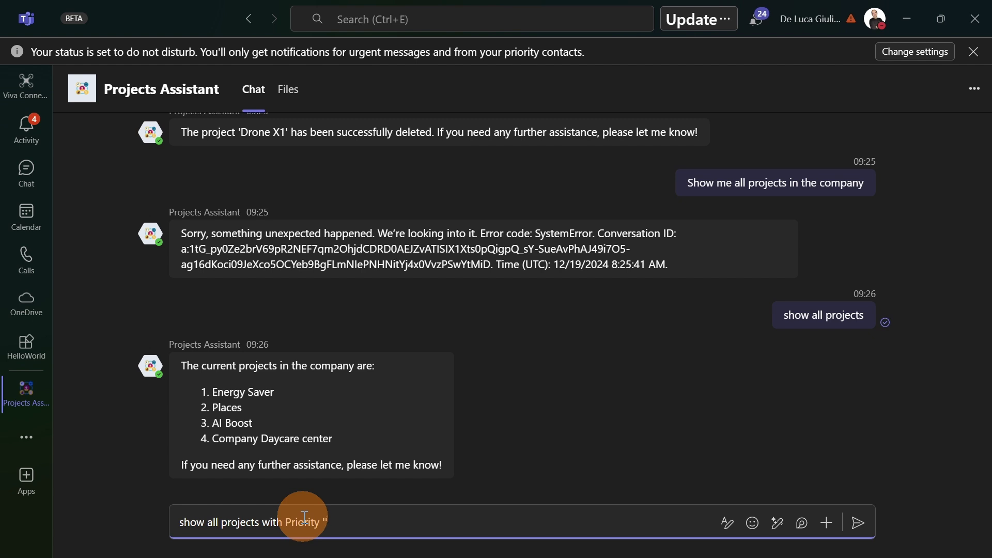
text(High)
key(Return)
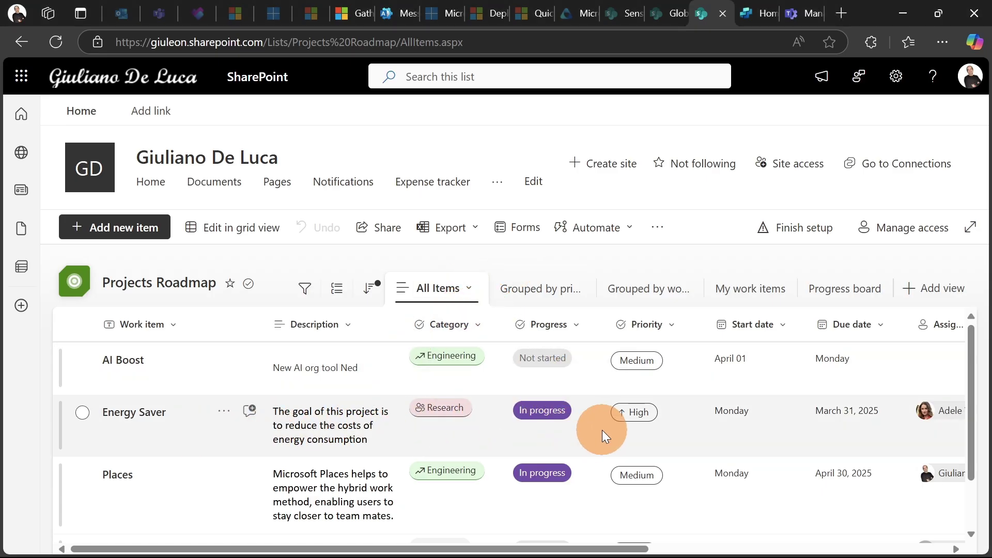
Step: Confirm Energy Saver and Company Daycare center are High priority in SharePoint, then return to Teams
click(185, 434)
scroll(207, 437, down, 1)
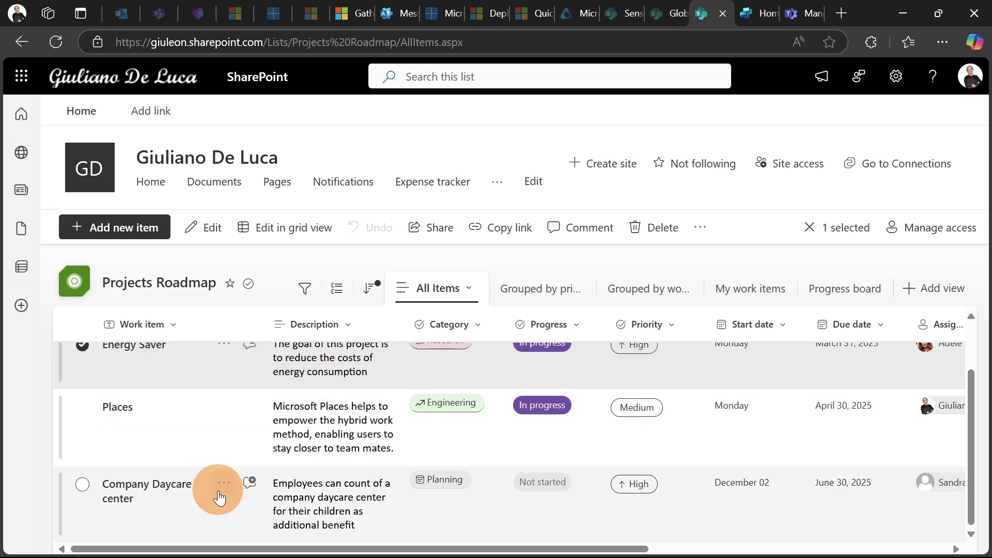
click(180, 509)
scroll(250, 484, up, 1)
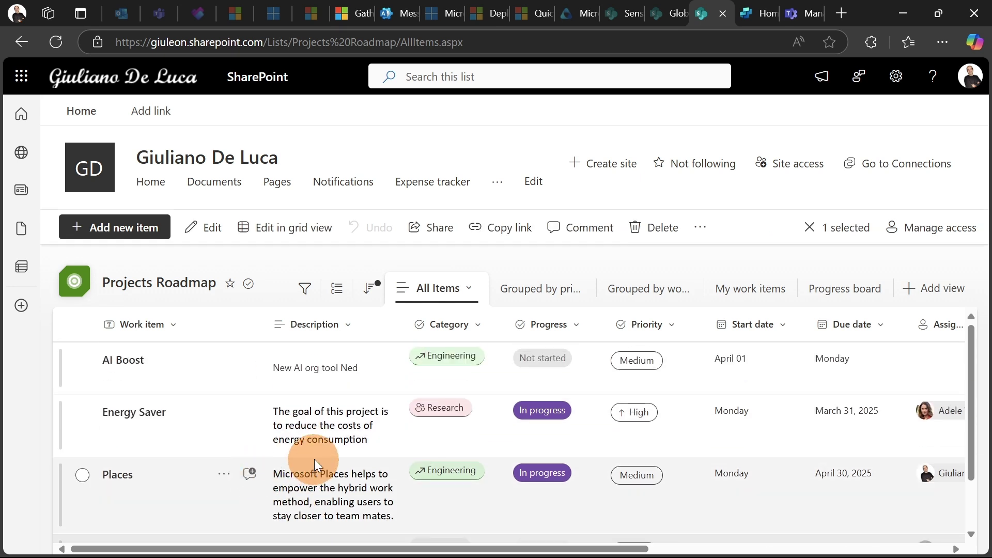
key(alt+Tab)
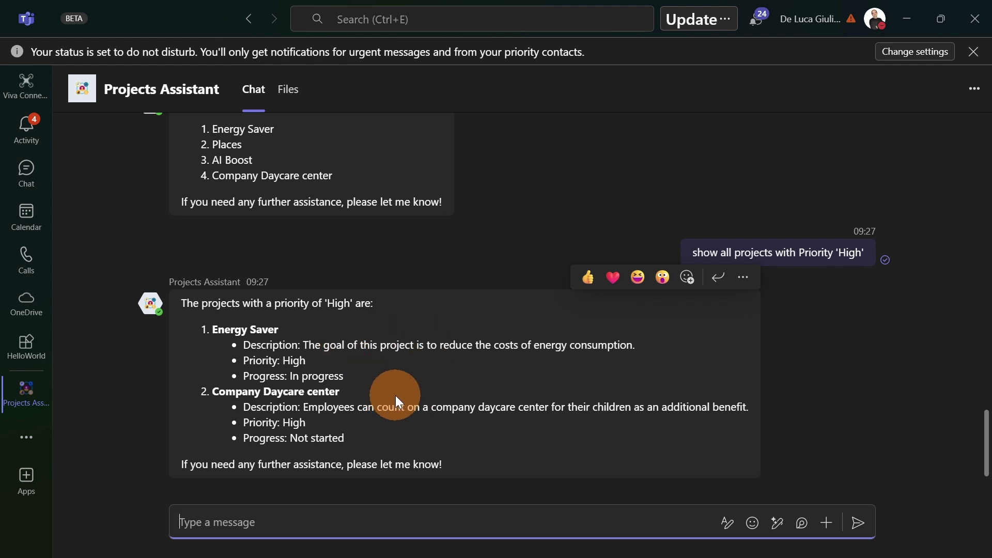
Step: In Copilot Studio, open the Copilot for Microsoft 365 agent overview and the agents flyout
key(alt+Tab)
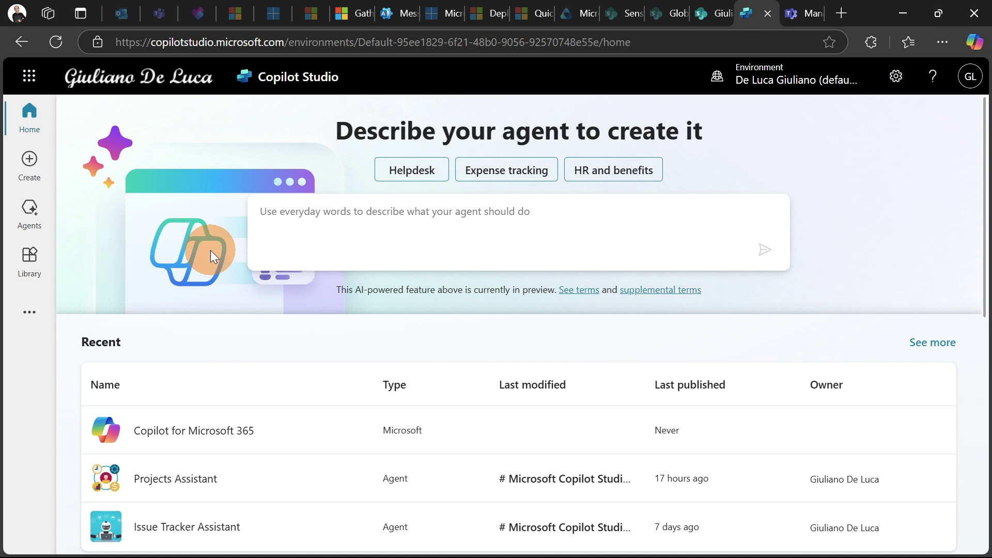
click(36, 212)
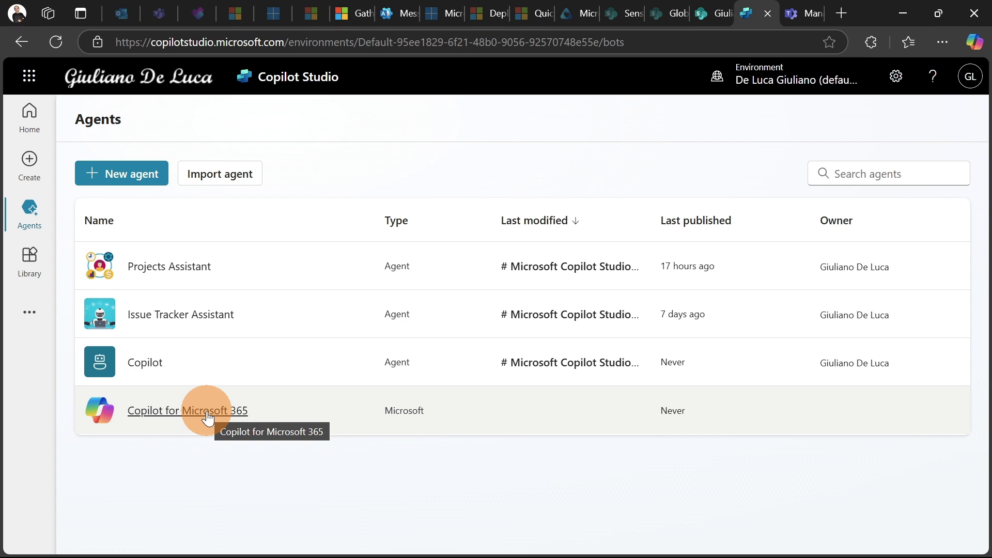
click(208, 419)
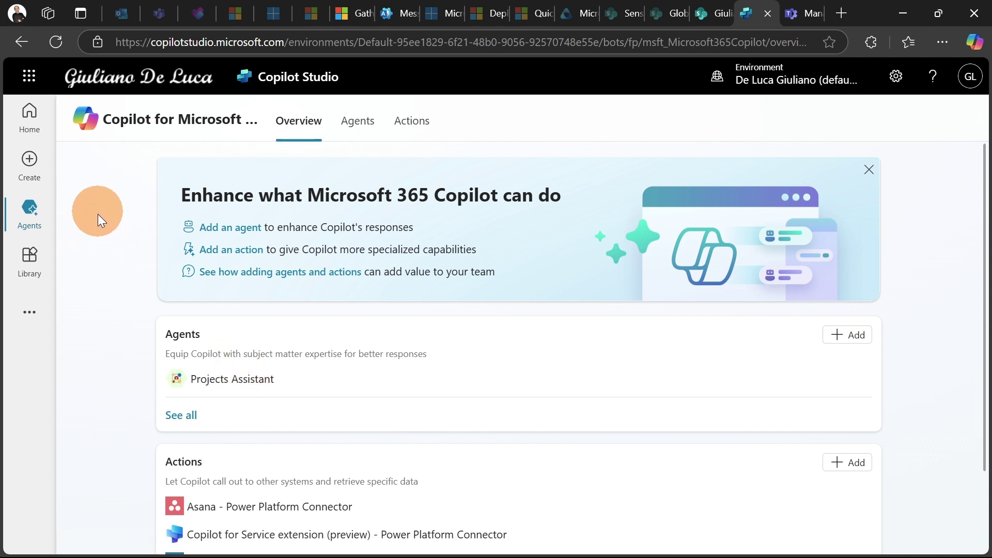
click(25, 216)
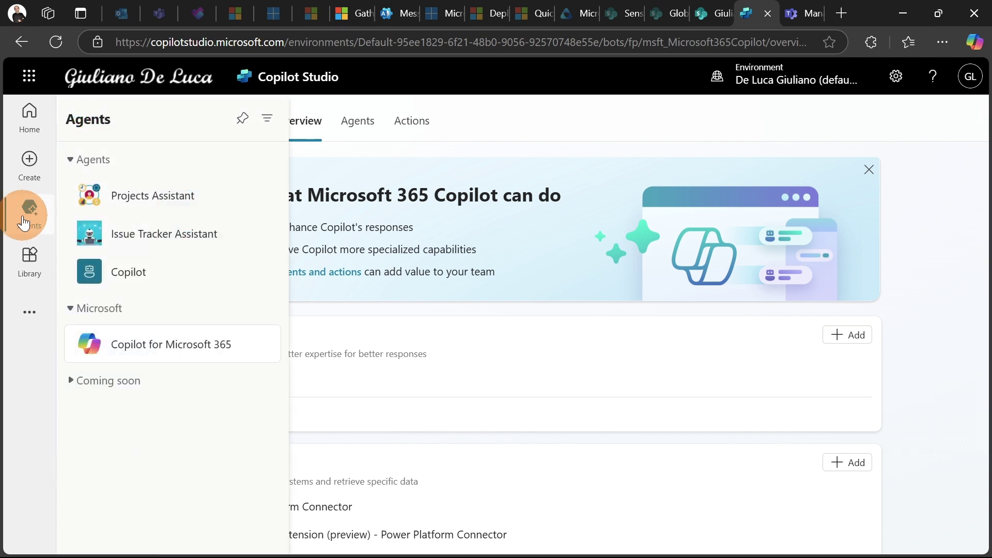
Step: Open the Projects Assistant agent from the agents flyout
click(129, 202)
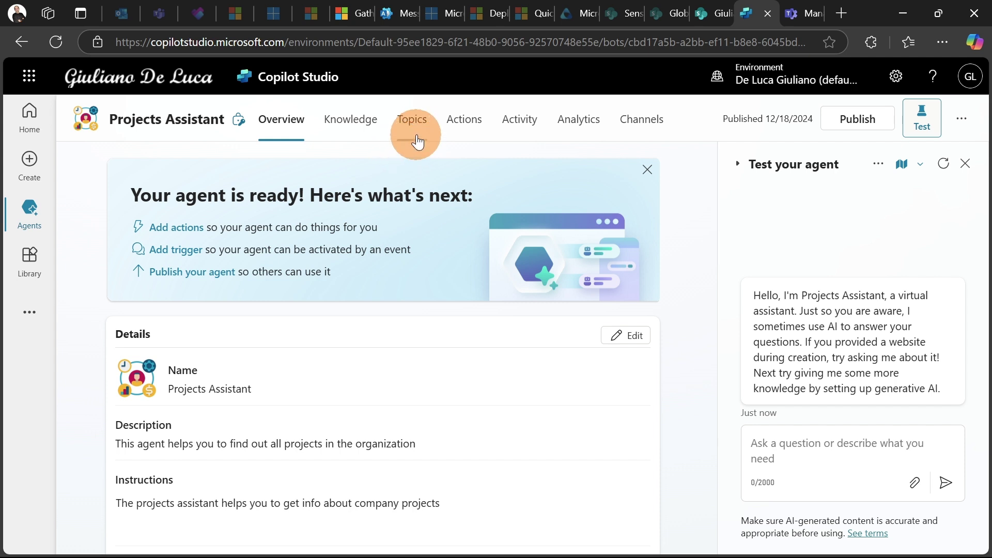
Step: Review the five actions, the Create project trigger, and the Get list of projects by priority action
click(463, 131)
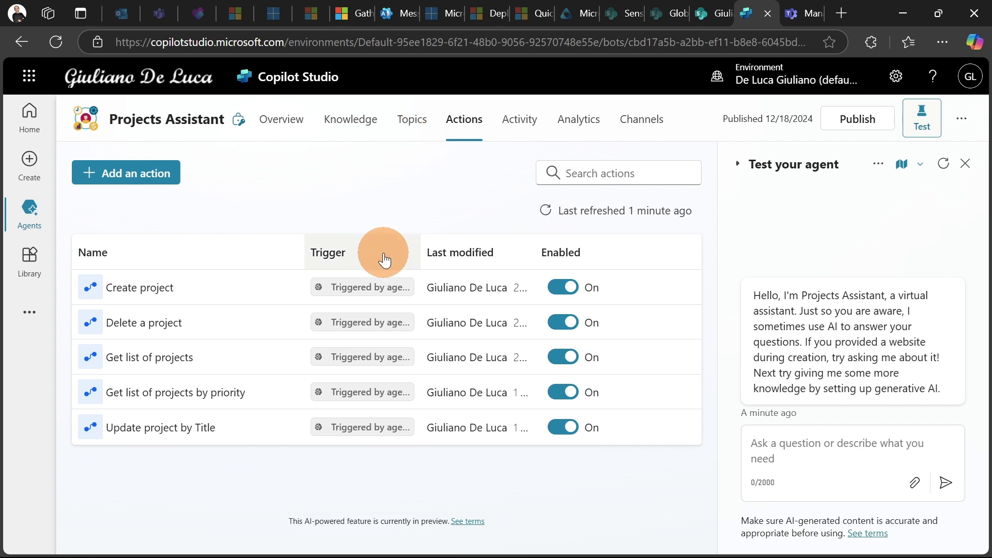
click(364, 287)
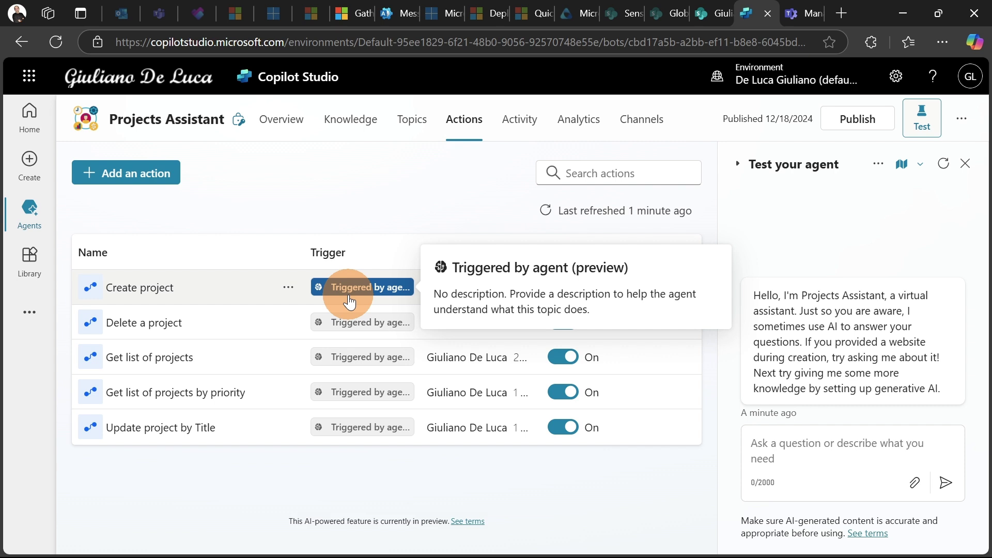
click(261, 298)
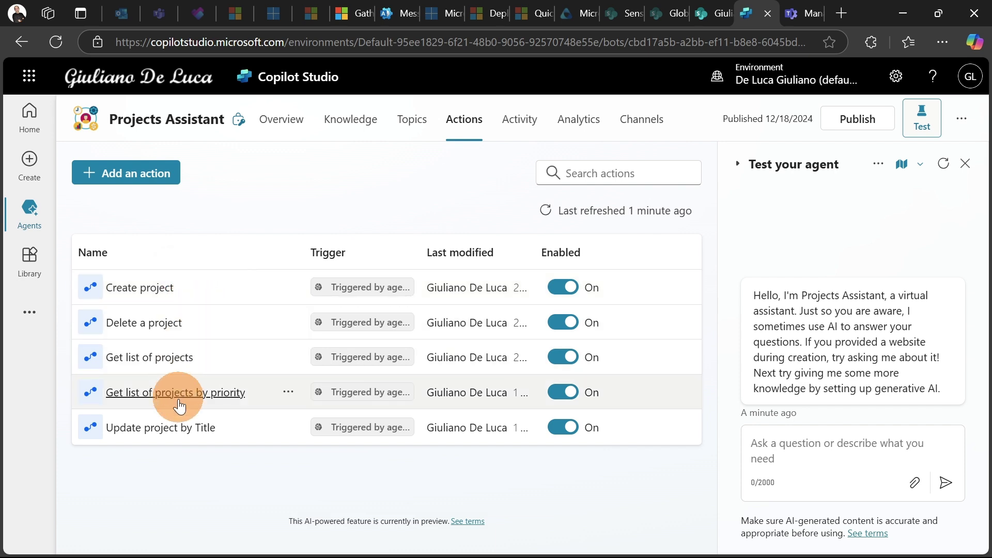
click(137, 399)
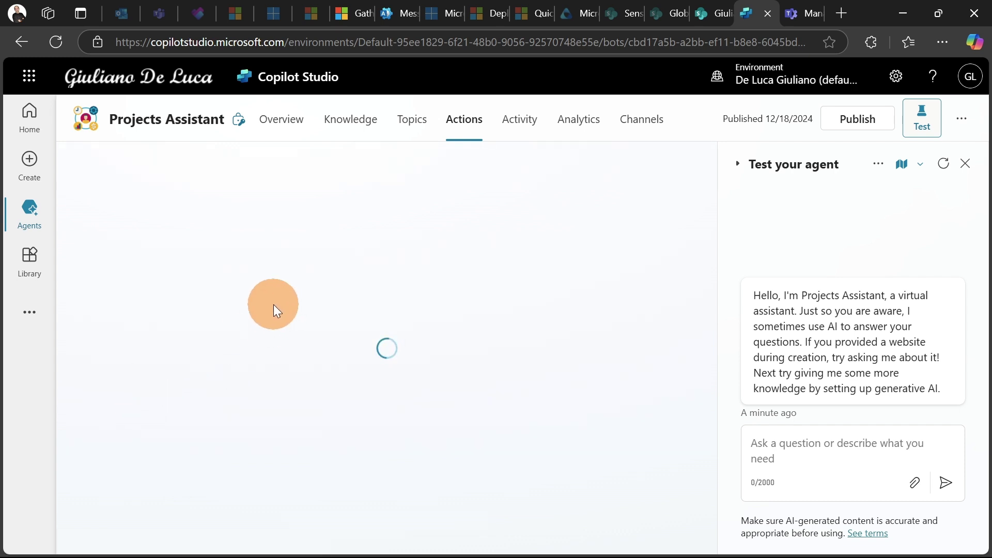
click(468, 135)
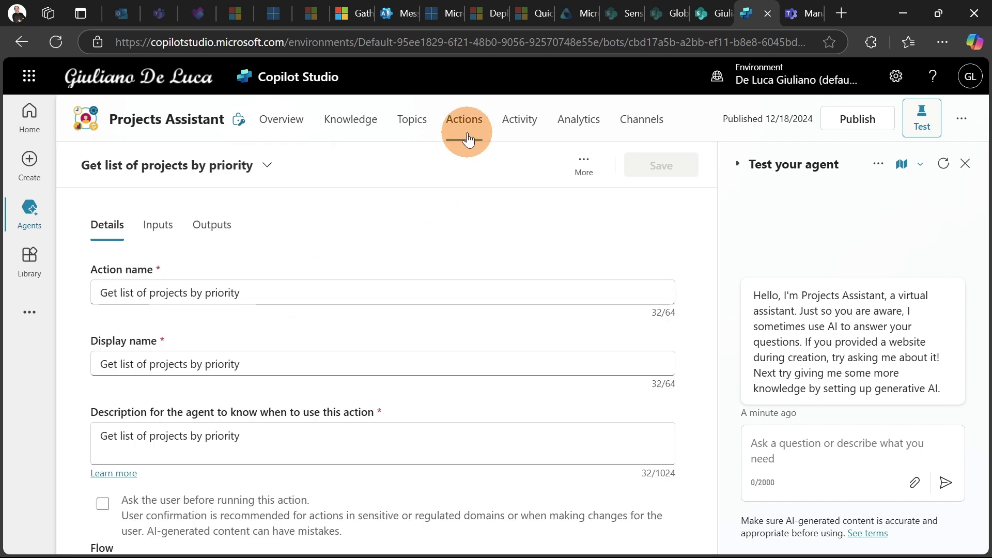
Step: Browse the add-action wizard without adding anything, then open Get list of projects by priority
click(173, 173)
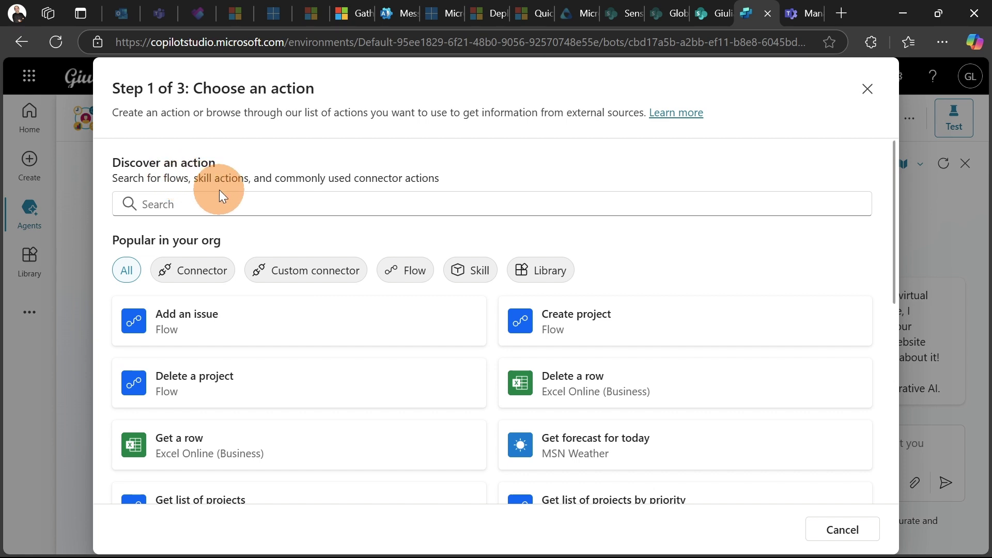
scroll(217, 250, down, 3)
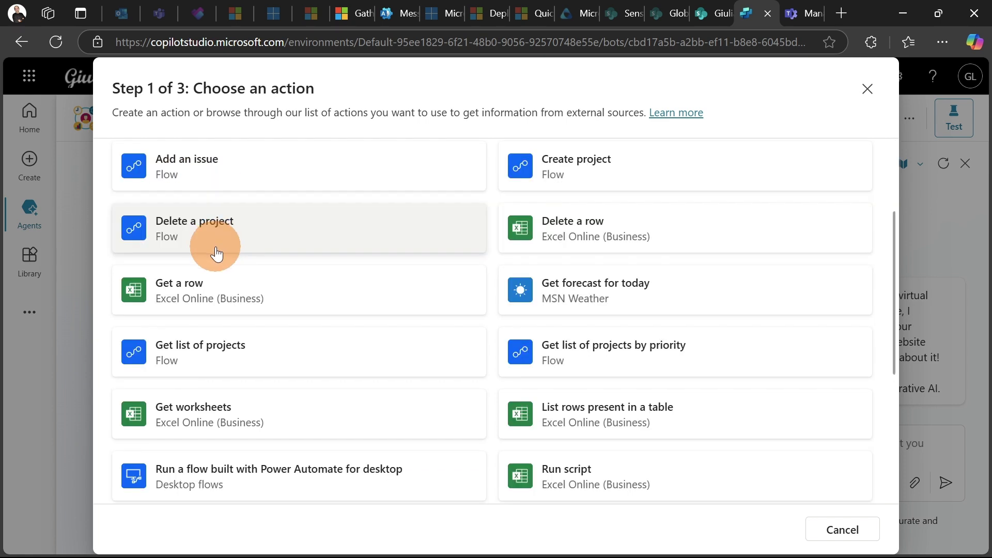
scroll(216, 250, down, 2)
scroll(217, 264, down, 4)
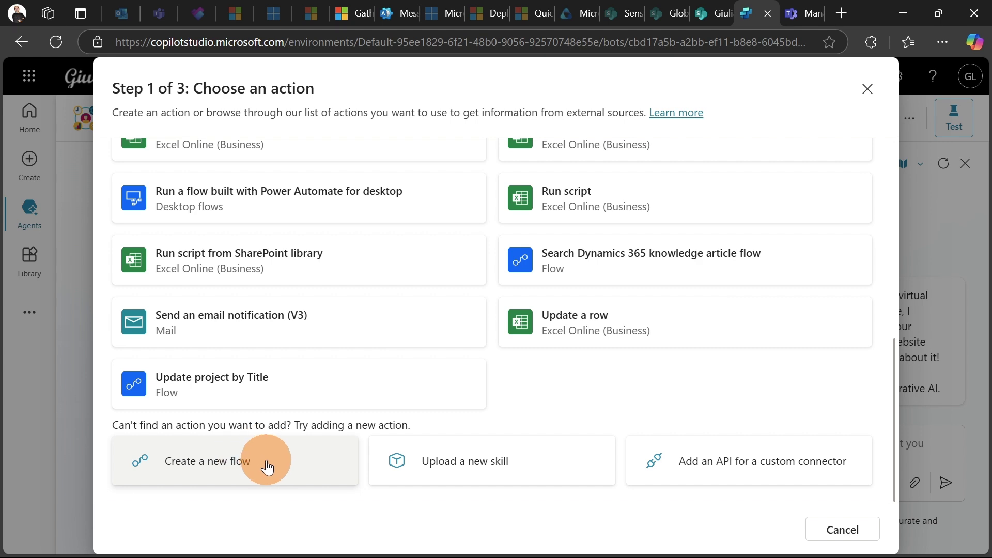
scroll(321, 425, up, 6)
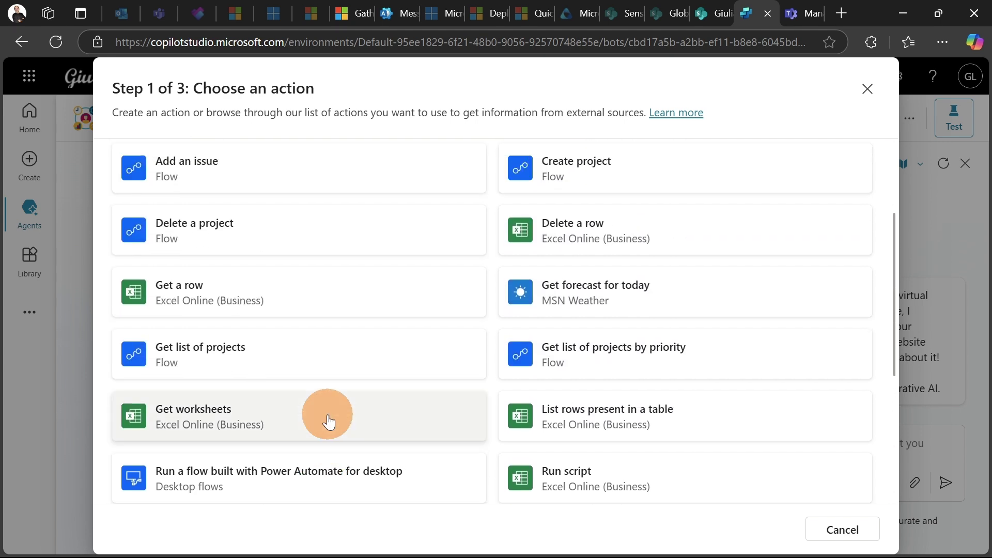
scroll(329, 412, up, 2)
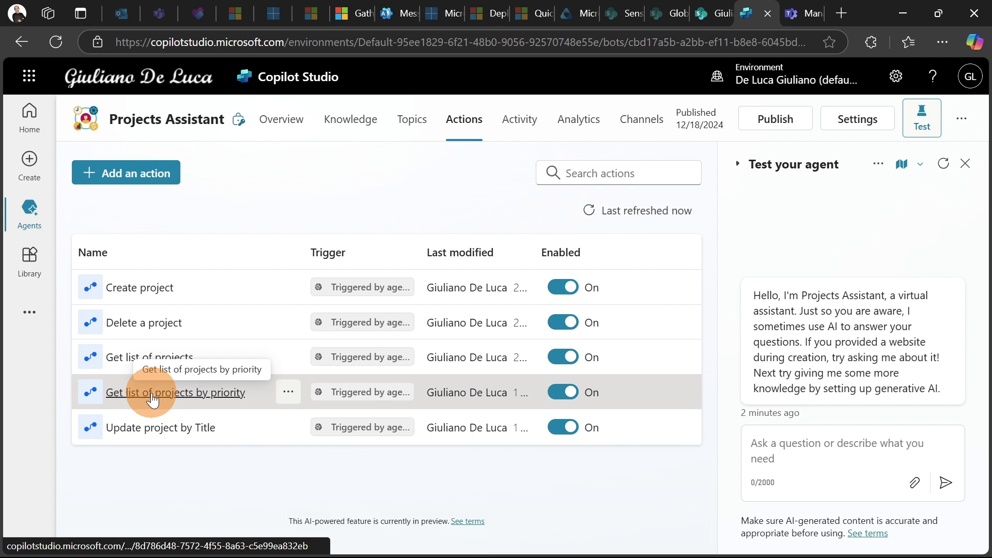
click(152, 393)
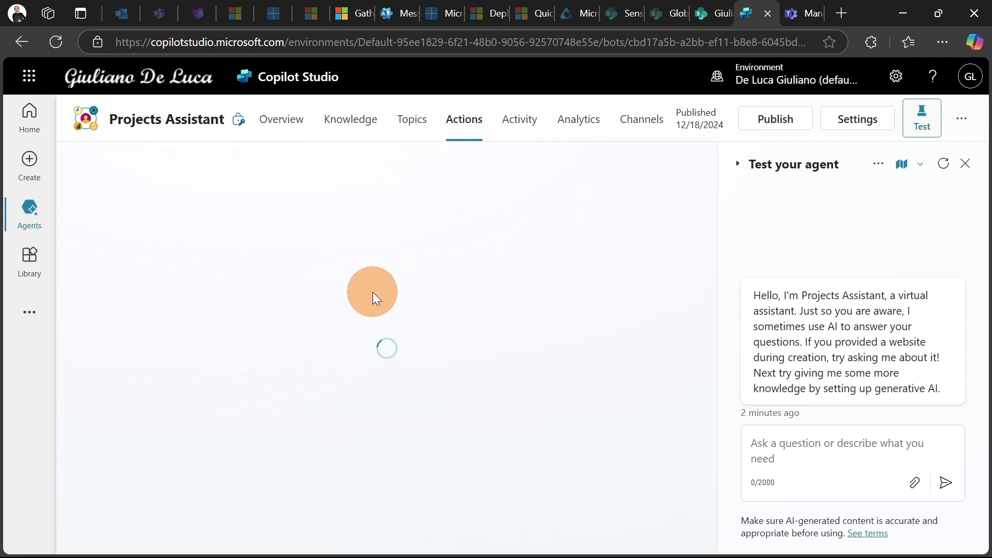
Step: Edit the Get list of projects by priority flow and inspect its trigger's Priority input
scroll(310, 336, down, 2)
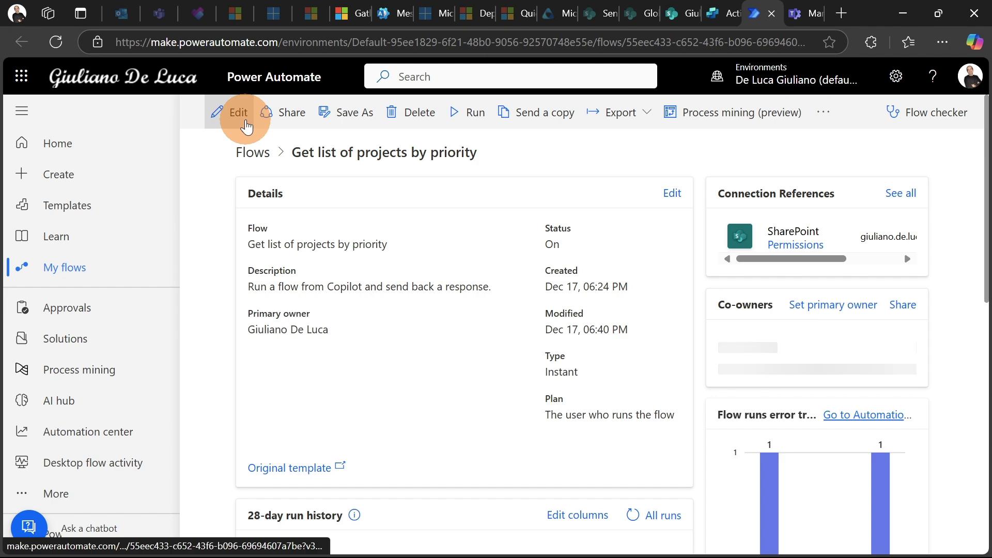
click(246, 123)
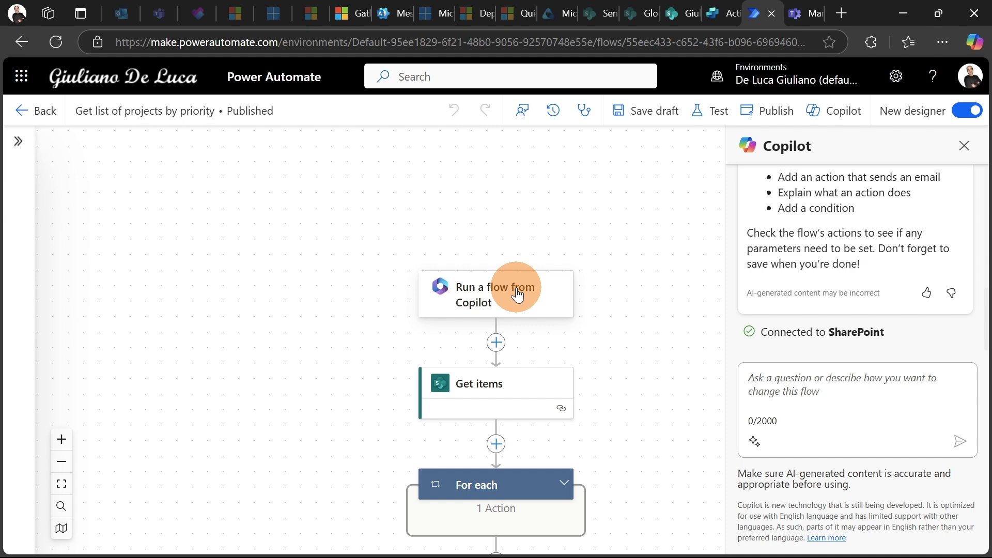
scroll(516, 290, down, 3)
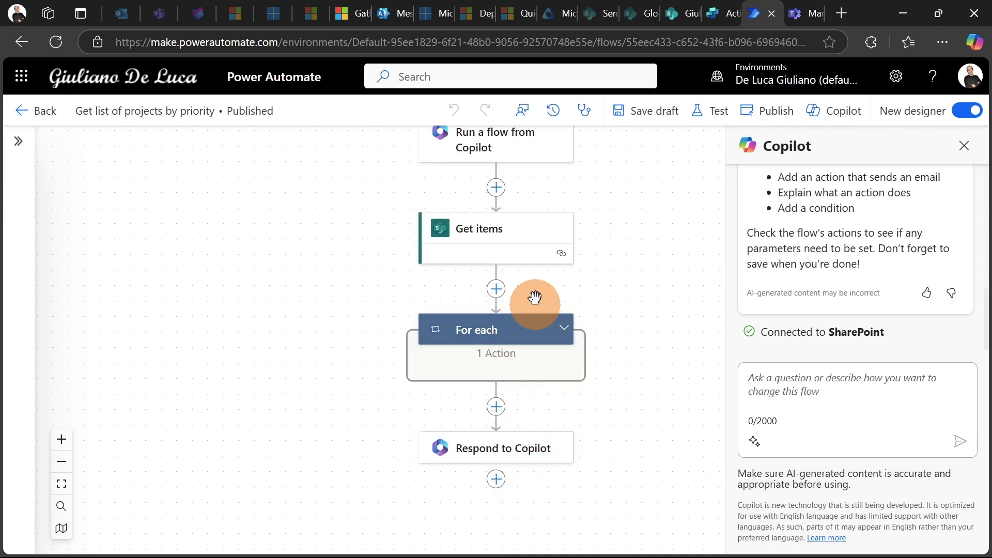
scroll(496, 289, up, 2)
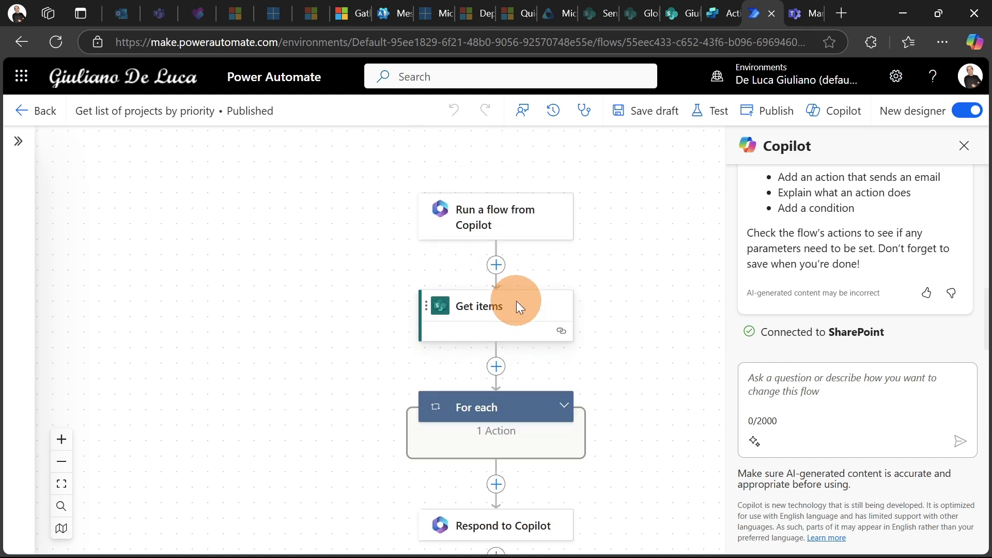
click(499, 223)
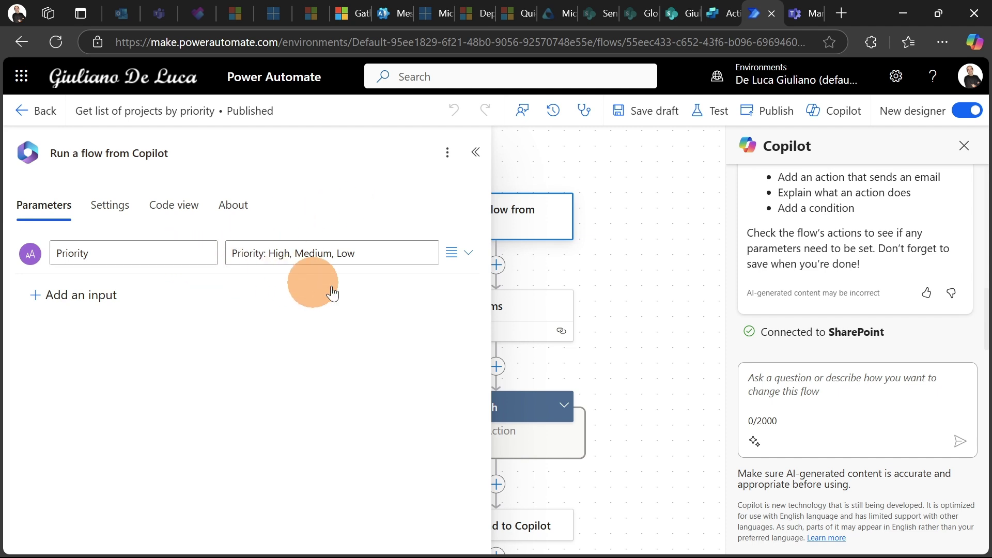
Step: Inspect the Get items step's Priority filter on Projects Roadmap, then return to the full flow
click(602, 293)
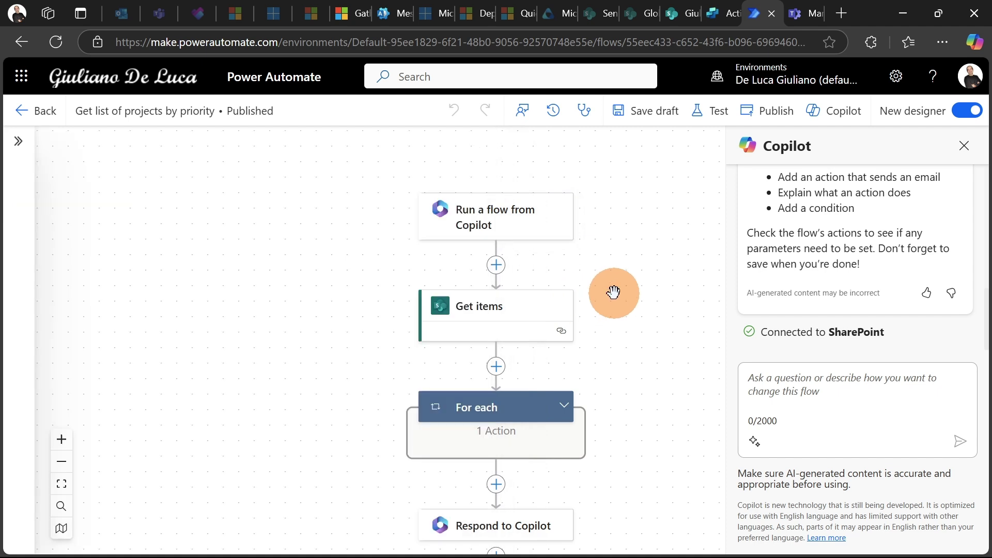
click(520, 322)
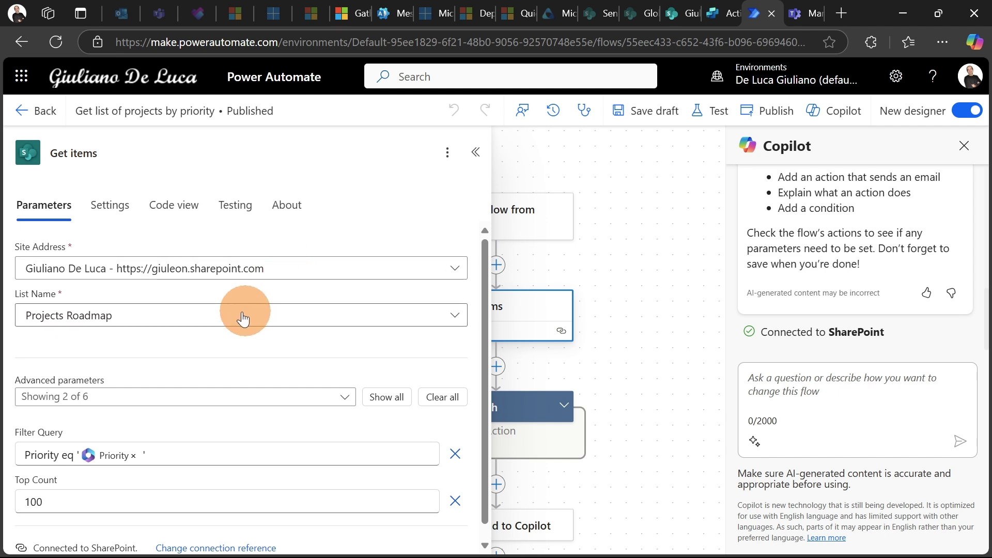
scroll(192, 349, down, 1)
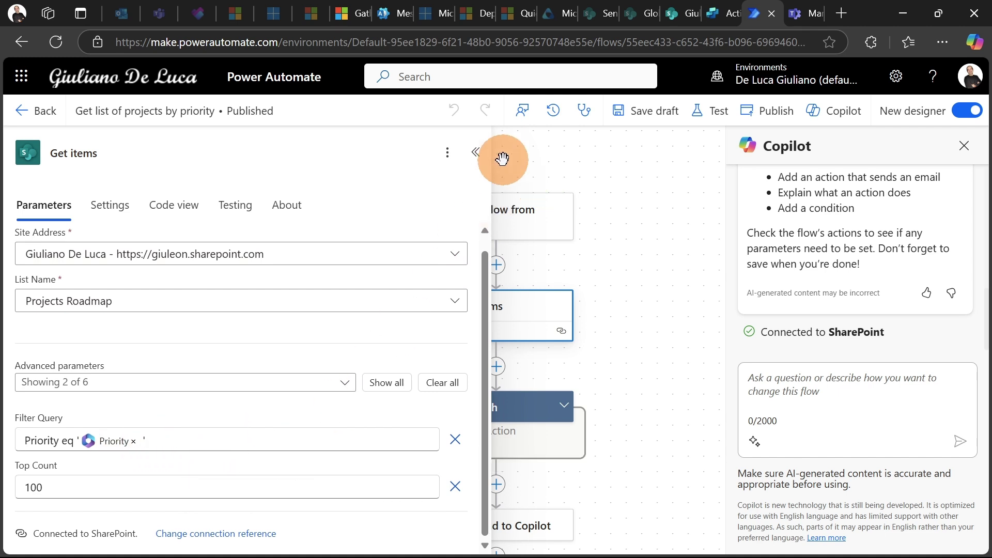
click(476, 152)
scroll(637, 309, down, 3)
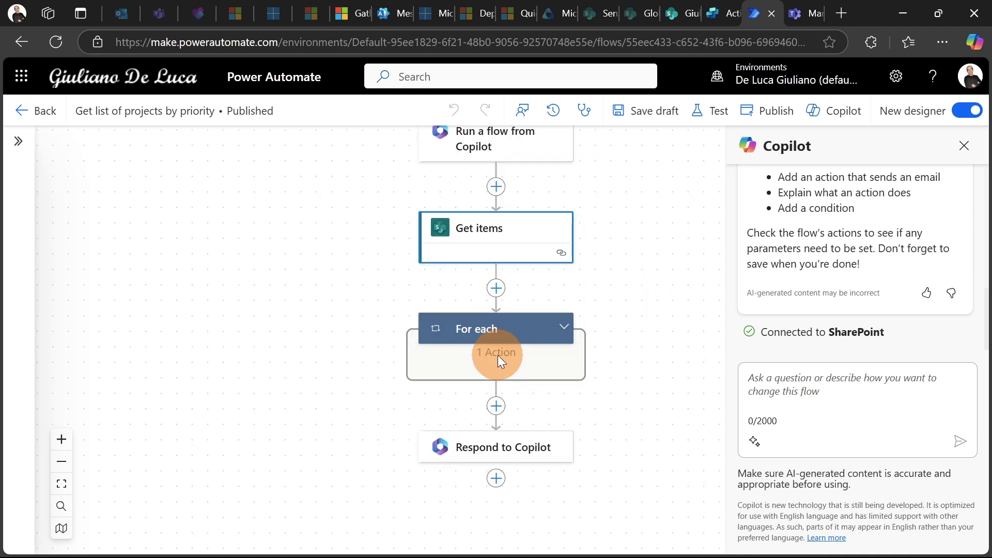
Step: Expand the For each loop and view Compose combining Title, Description, Priority and Progress
click(564, 327)
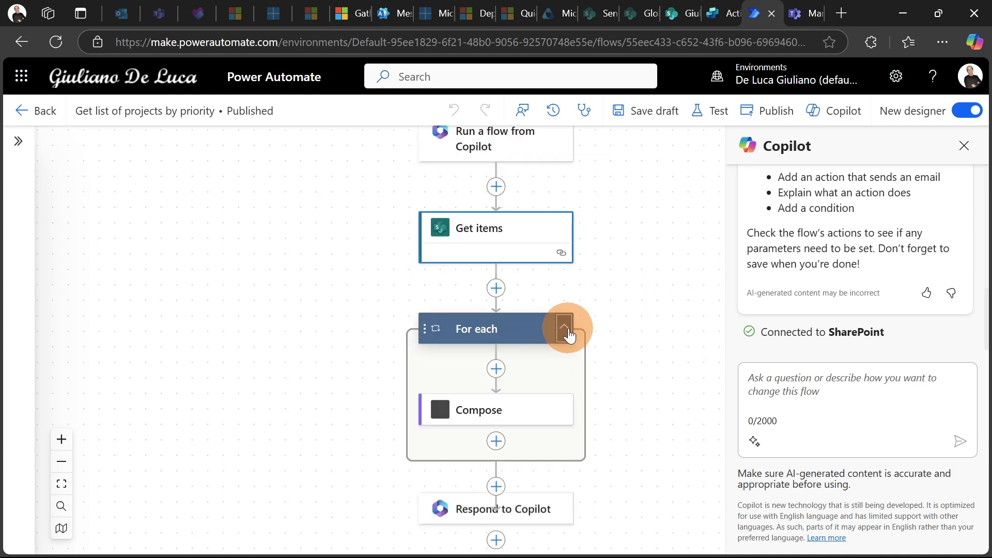
click(501, 418)
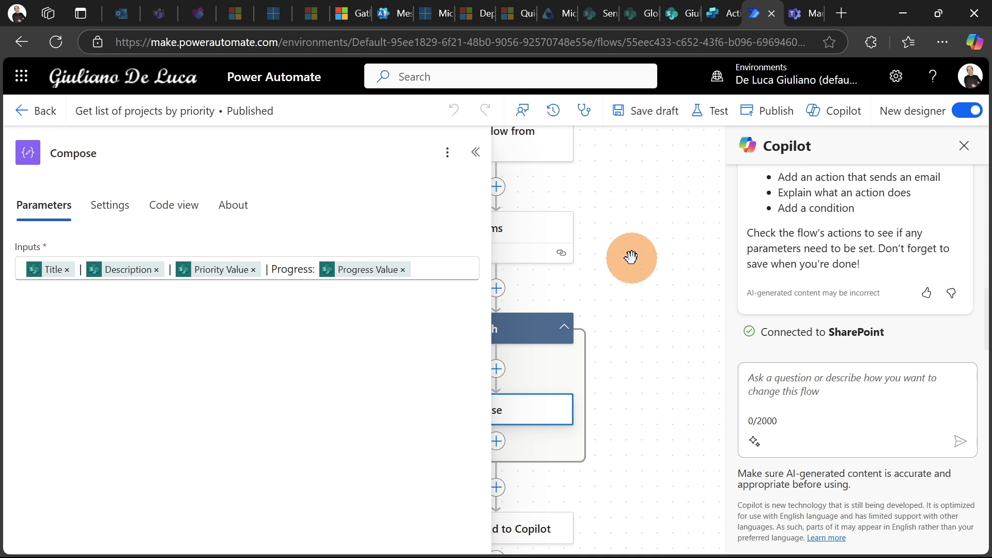
Step: Check that Respond to Copilot returns 'The result is:' plus the Compose outputs as Outcome
click(490, 161)
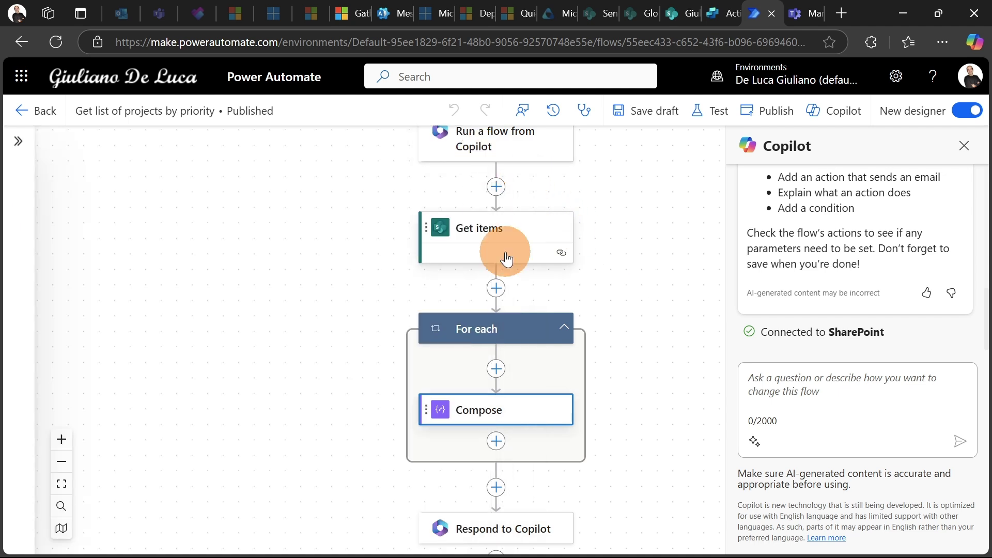
scroll(532, 336, down, 3)
click(517, 420)
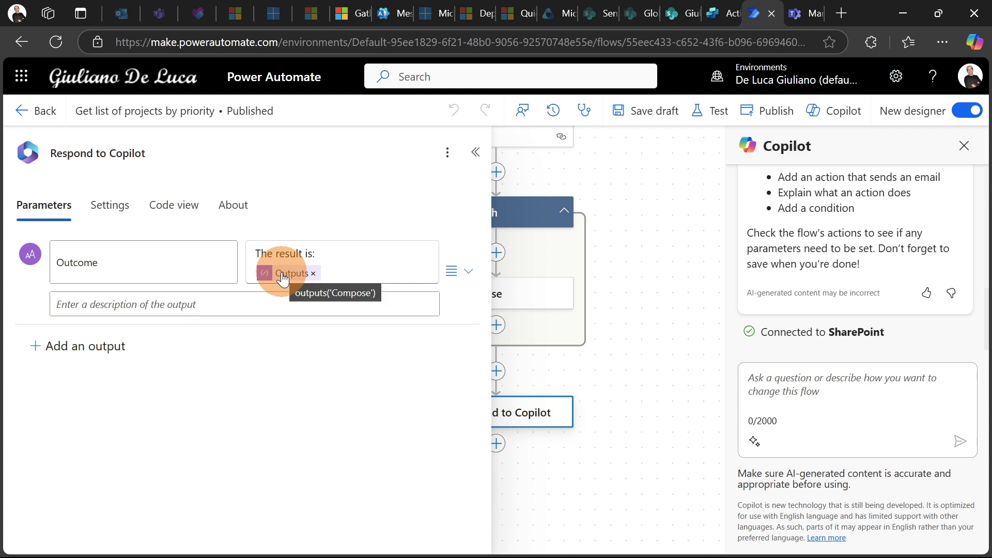
click(622, 284)
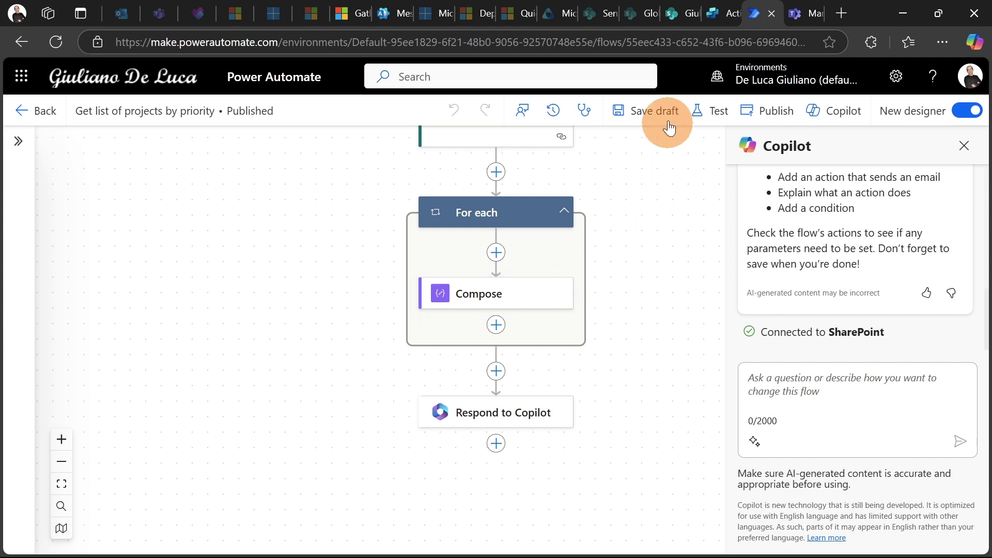
Step: Back in Copilot Studio, open the Create project action and scroll down to its linked flow
click(711, 9)
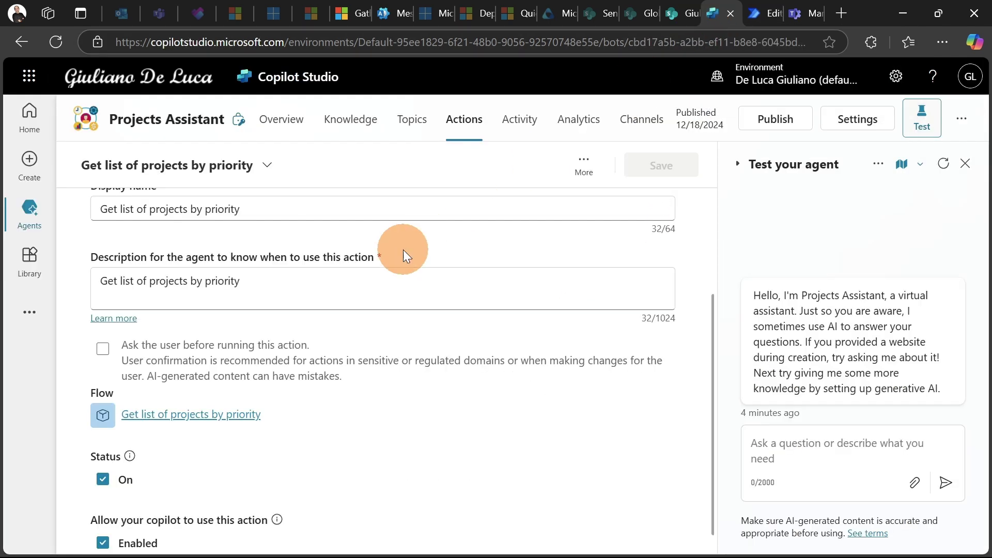
scroll(412, 279, up, 3)
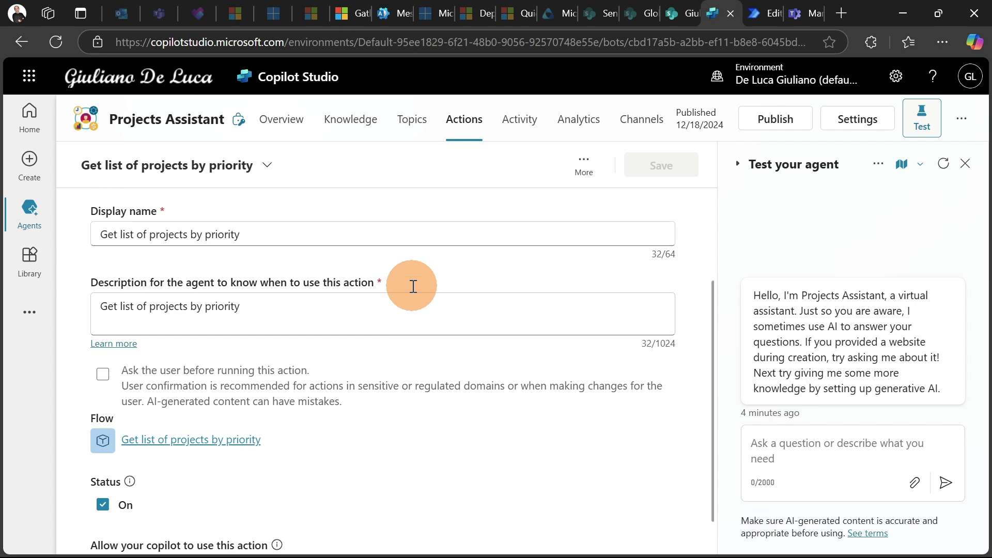
click(461, 126)
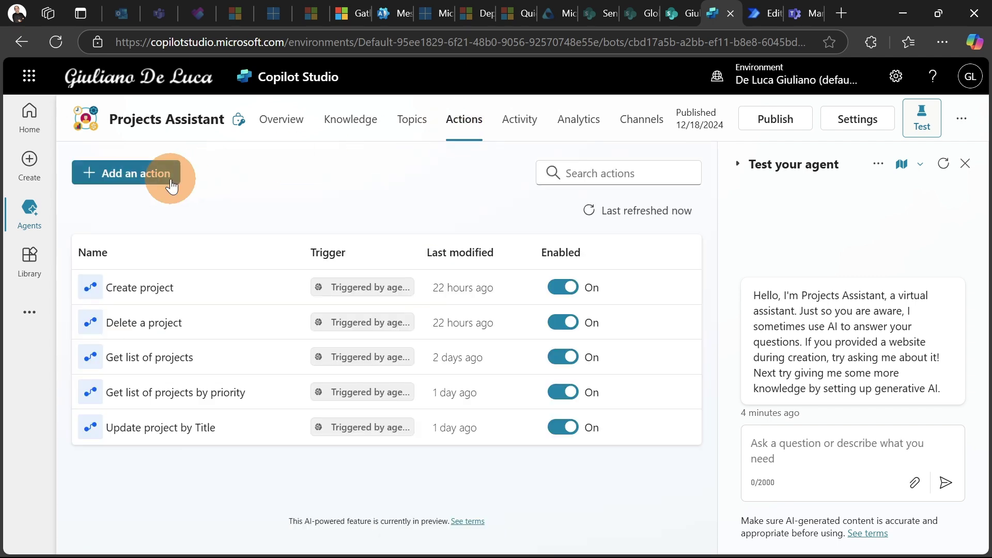
click(165, 296)
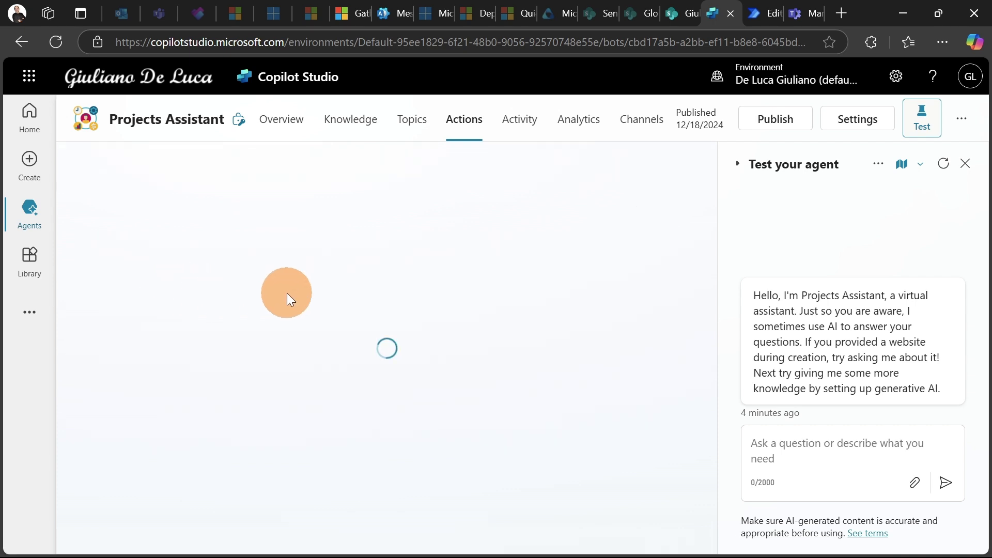
scroll(343, 317, down, 2)
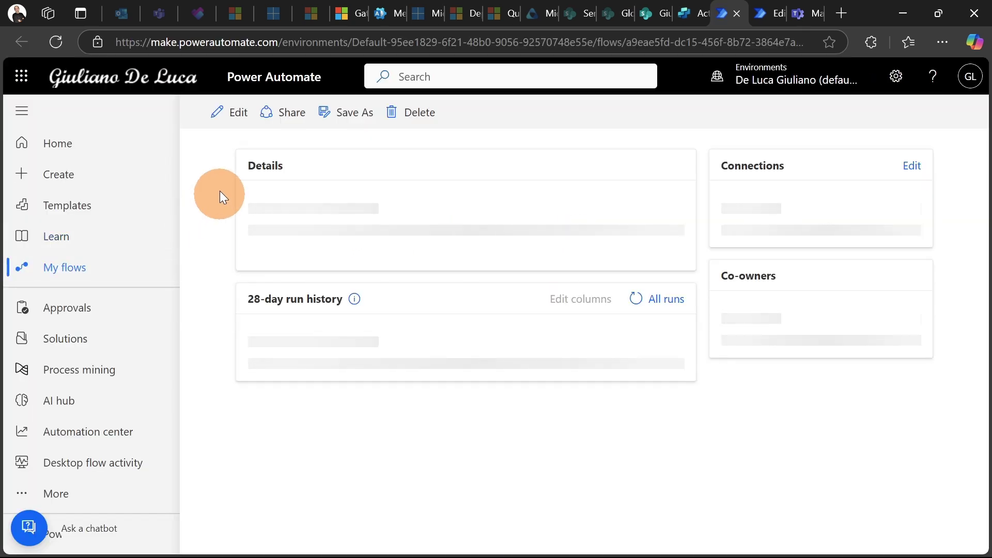
Step: Open the Create project flow and review its trigger inputs and Create item parameters
click(234, 119)
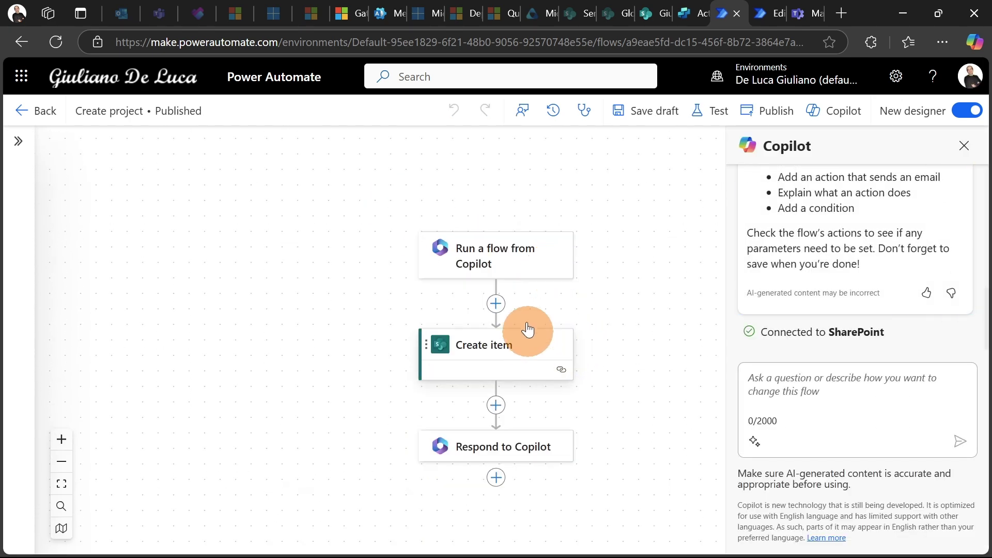
click(521, 279)
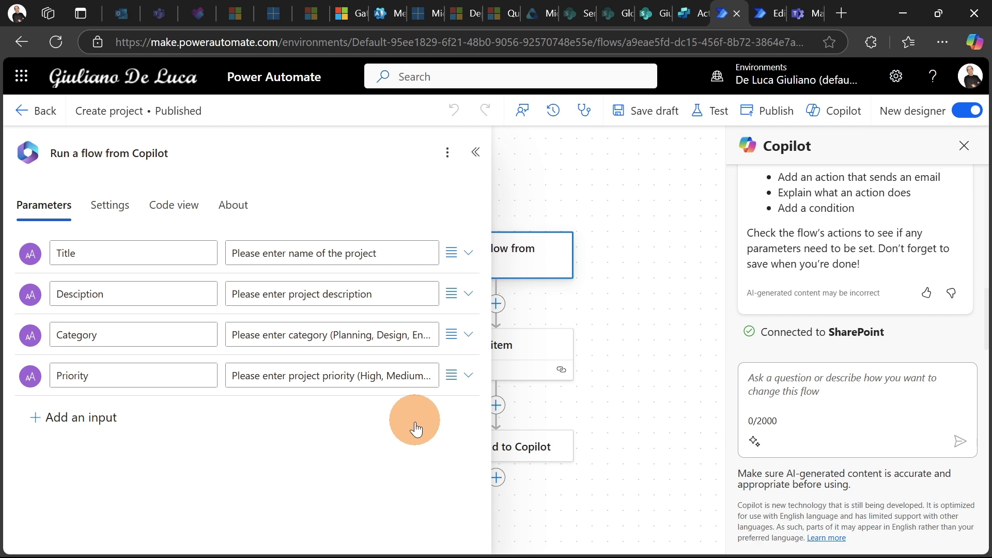
click(633, 339)
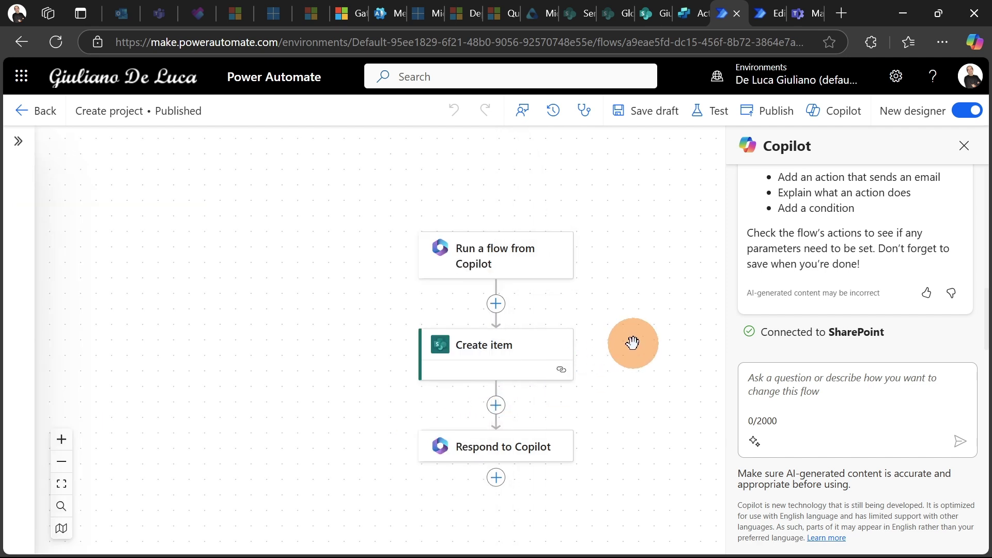
click(538, 351)
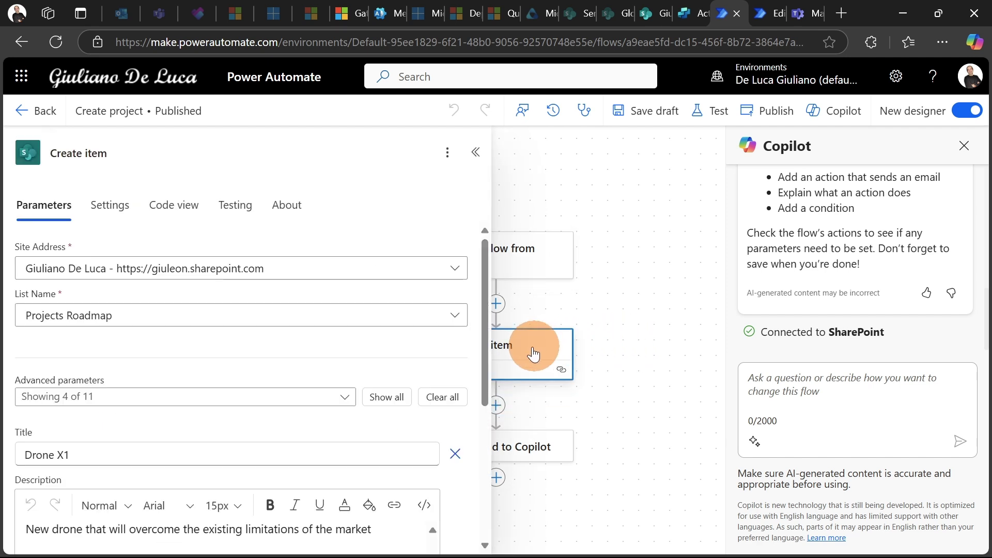
scroll(294, 336, down, 2)
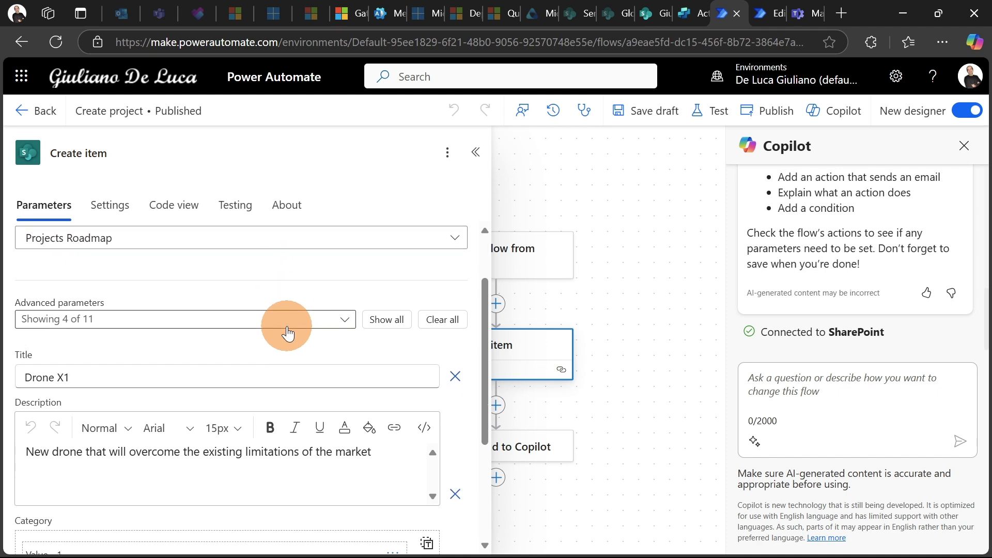
scroll(287, 333, up, 2)
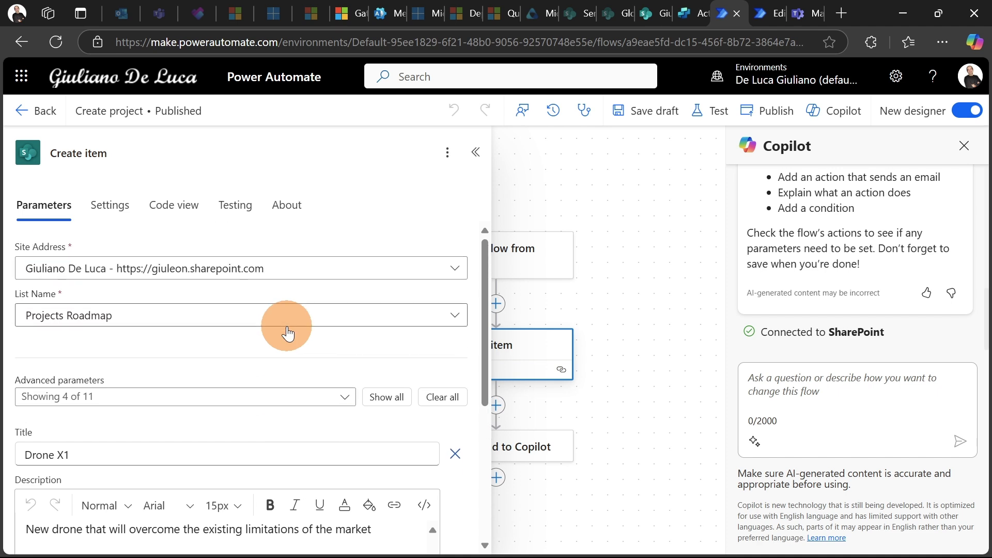
scroll(288, 333, down, 5)
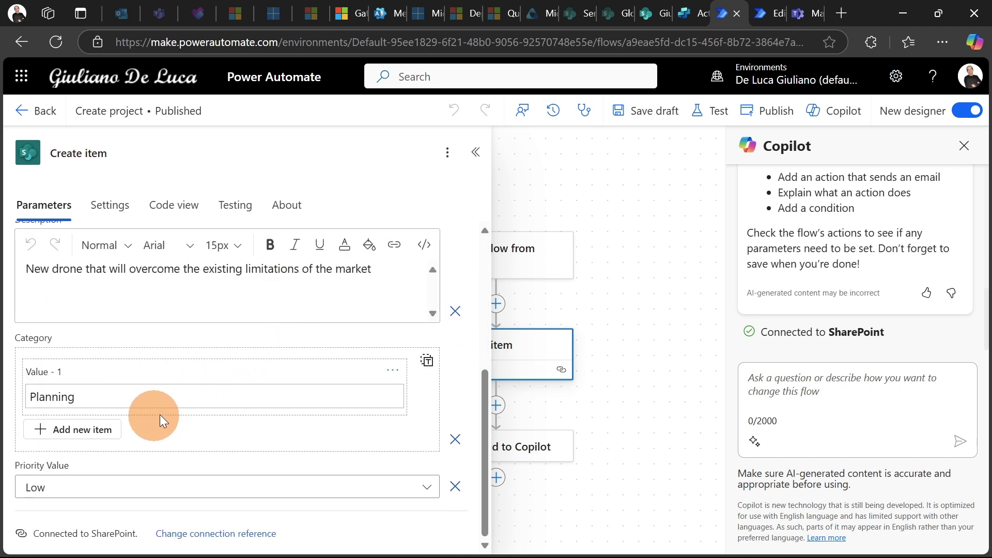
scroll(256, 376, up, 5)
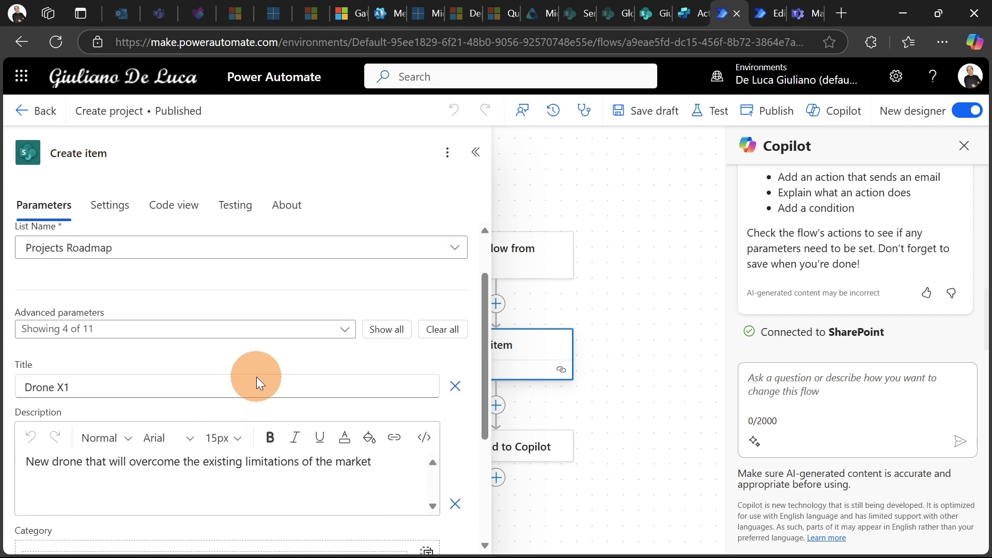
Step: Confirm the Respond to Copilot step returns 'Project created successfully' as Result
click(475, 152)
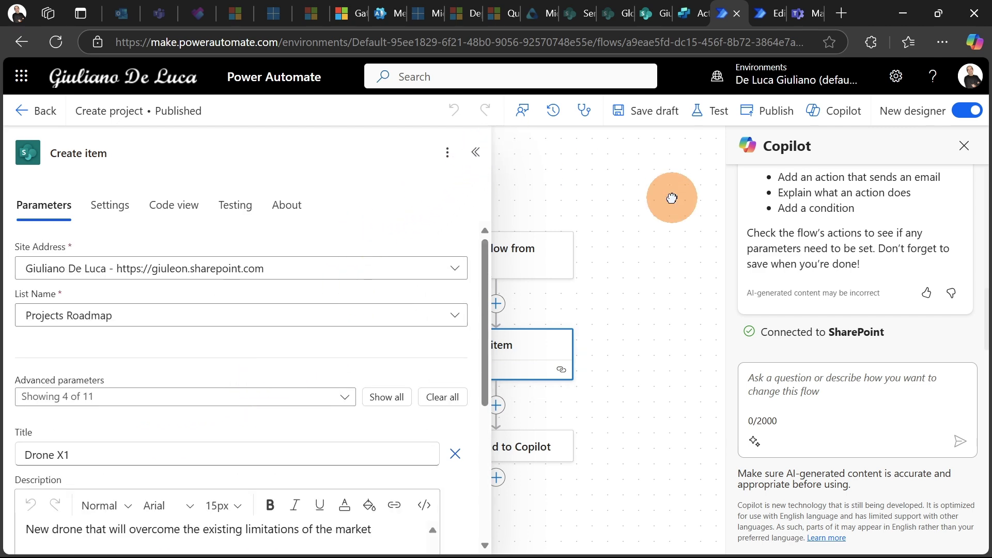
click(522, 448)
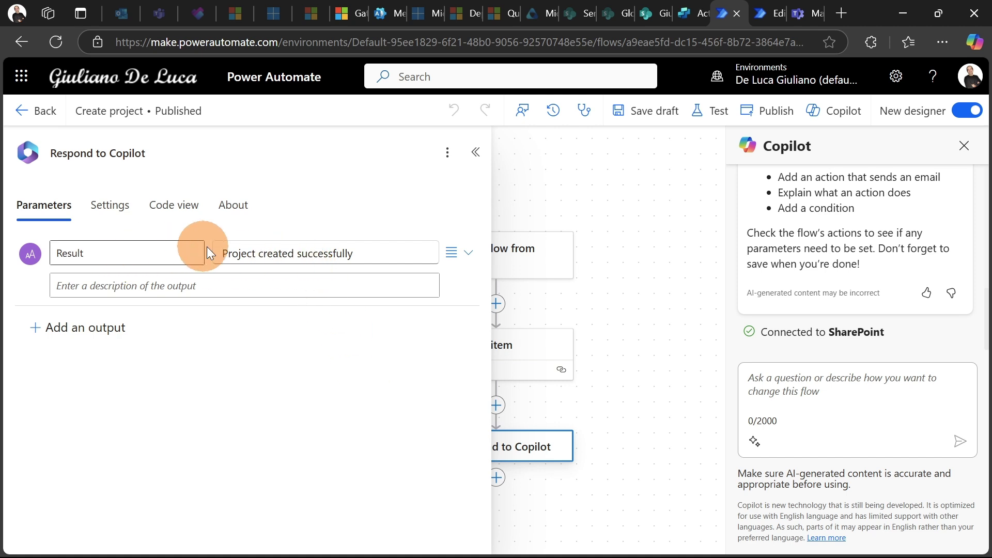
click(583, 175)
Step: In Copilot Studio, open the Delete a project action and scroll down to its linked flow
click(674, 12)
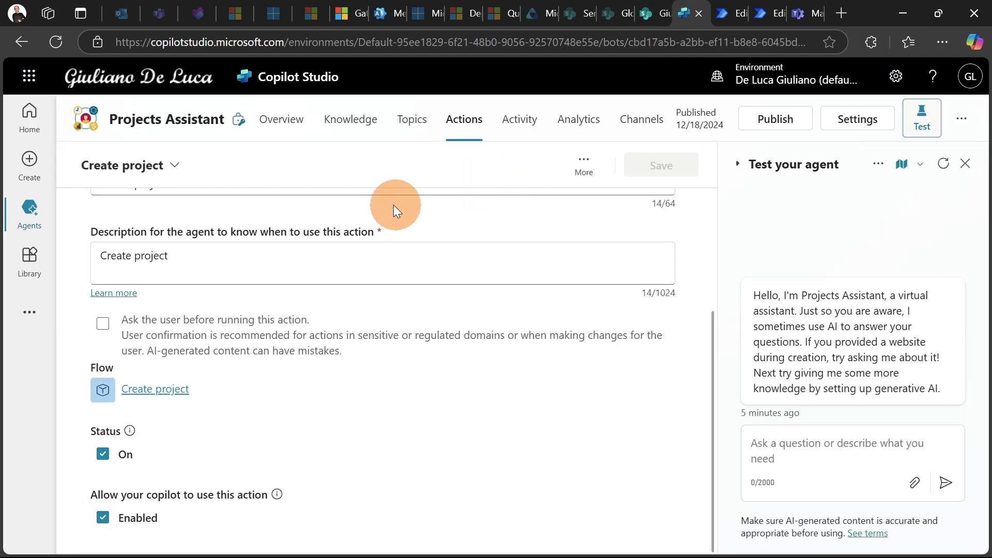
click(468, 126)
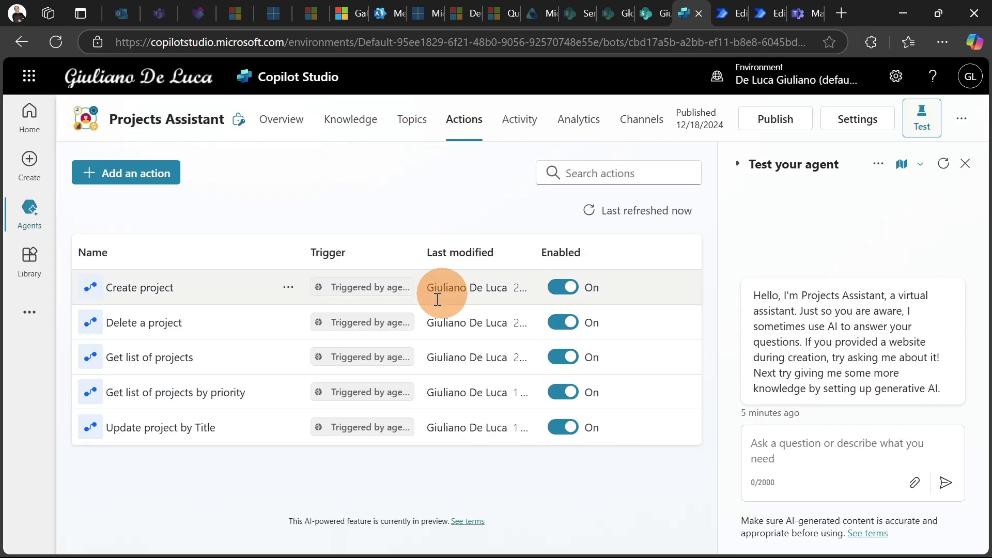
click(175, 324)
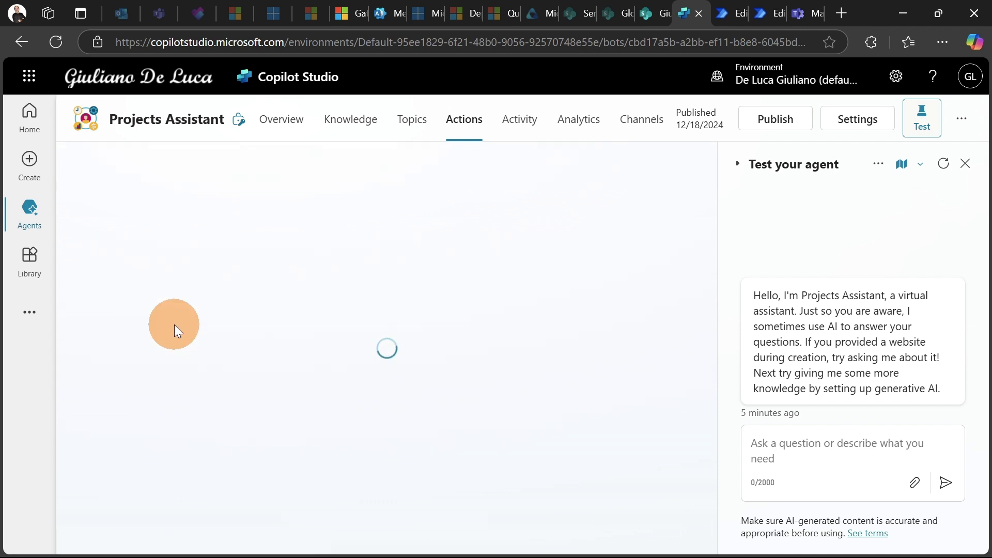
scroll(204, 343, down, 3)
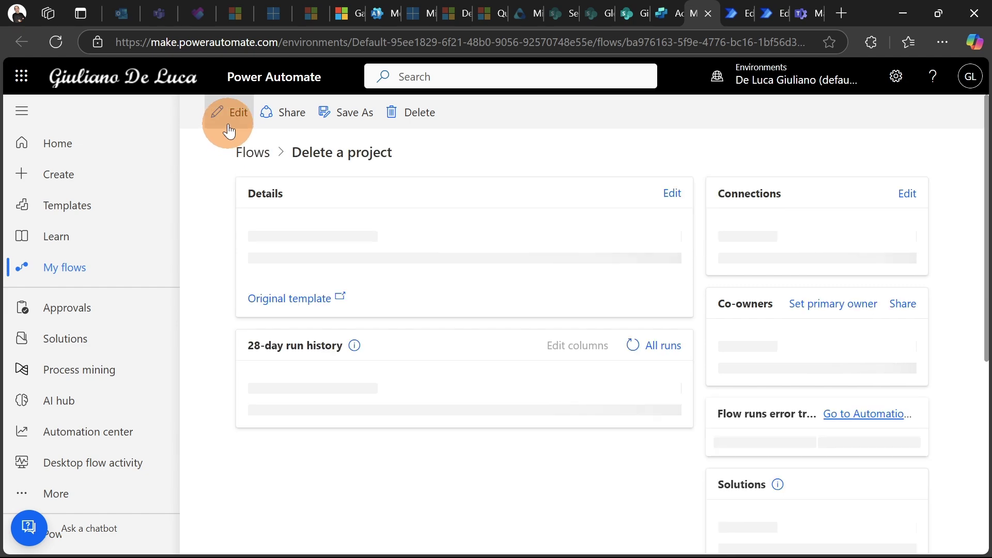
Step: Edit the Delete a project flow and confirm Get items filters Projects Roadmap by Title
click(223, 113)
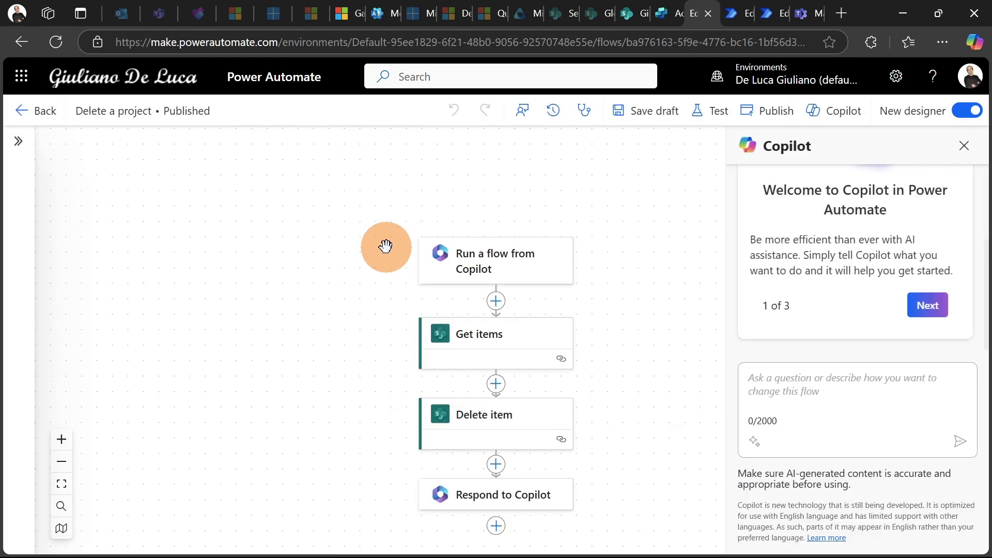
scroll(475, 251, down, 1)
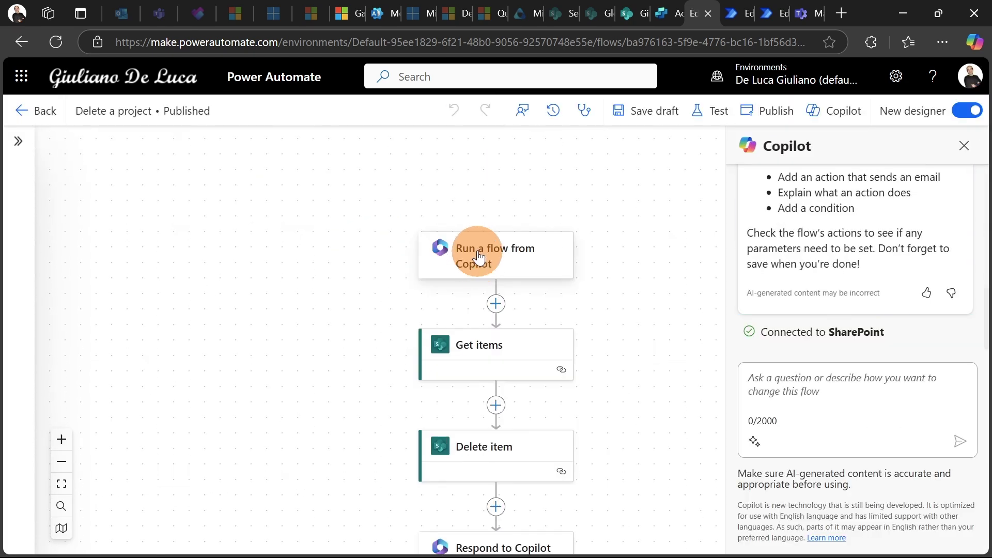
scroll(478, 253, down, 1)
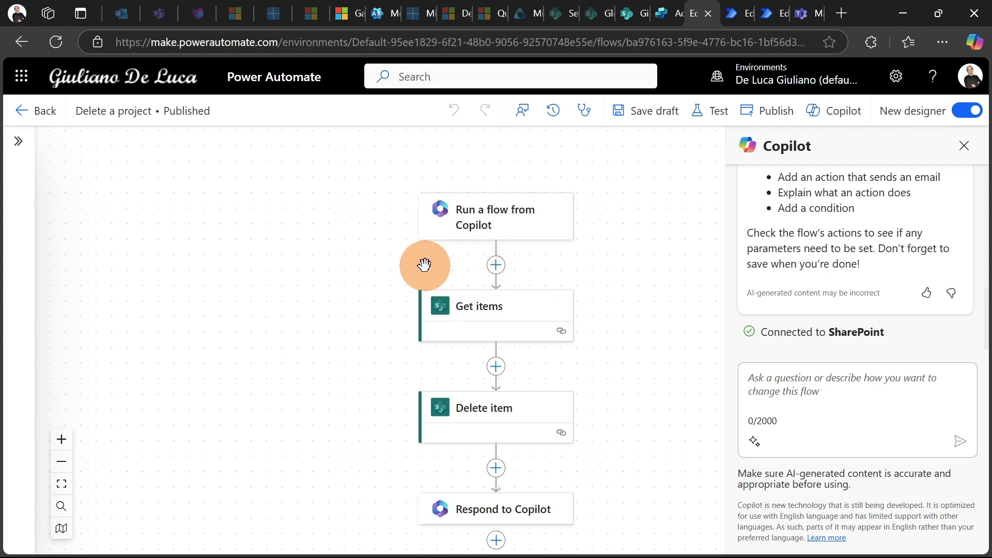
scroll(440, 281, down, 1)
click(443, 288)
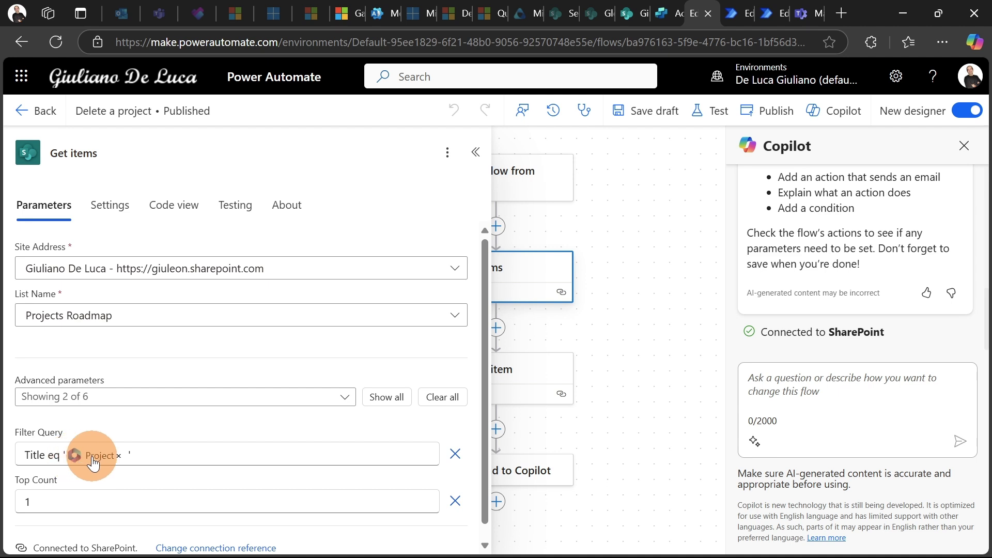
mouse_move(98, 467)
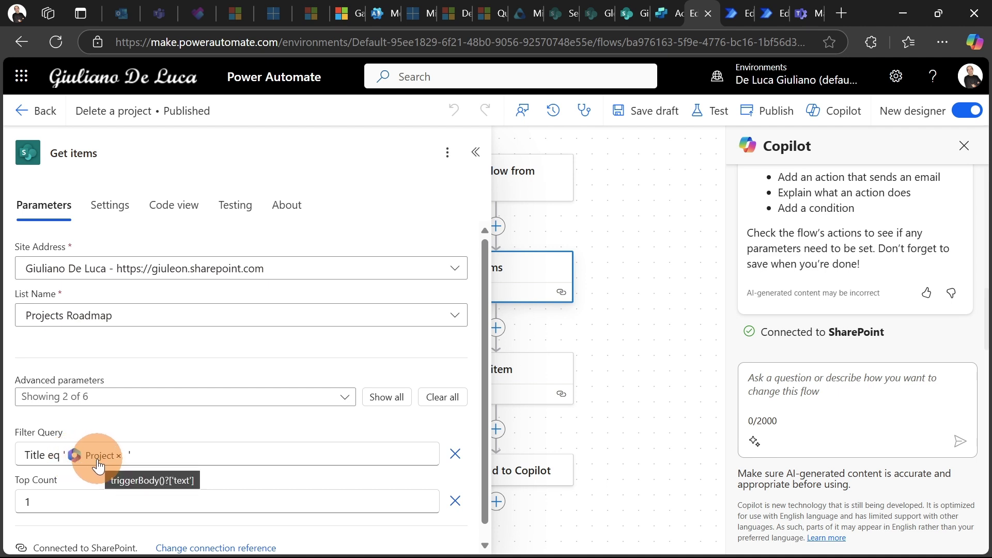
scroll(421, 347, down, 1)
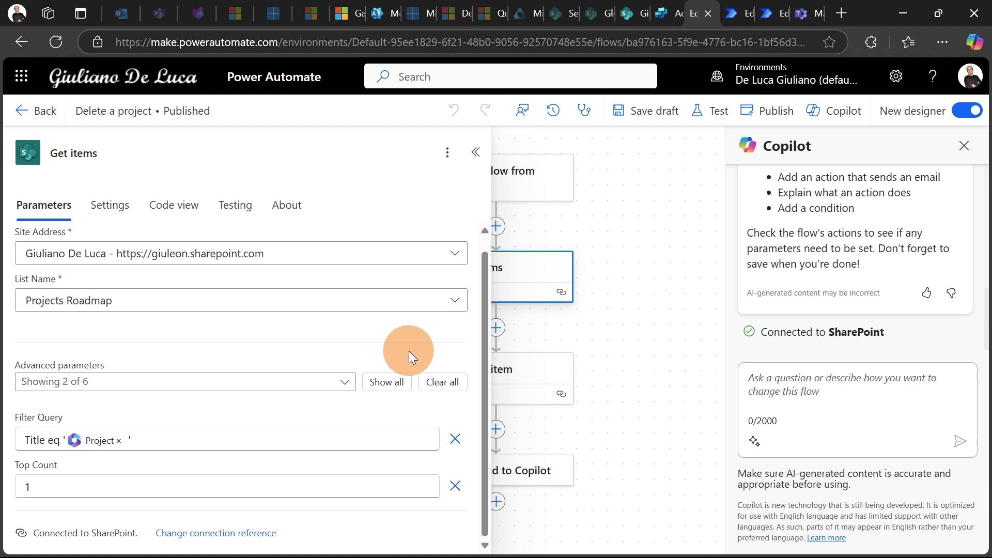
click(475, 155)
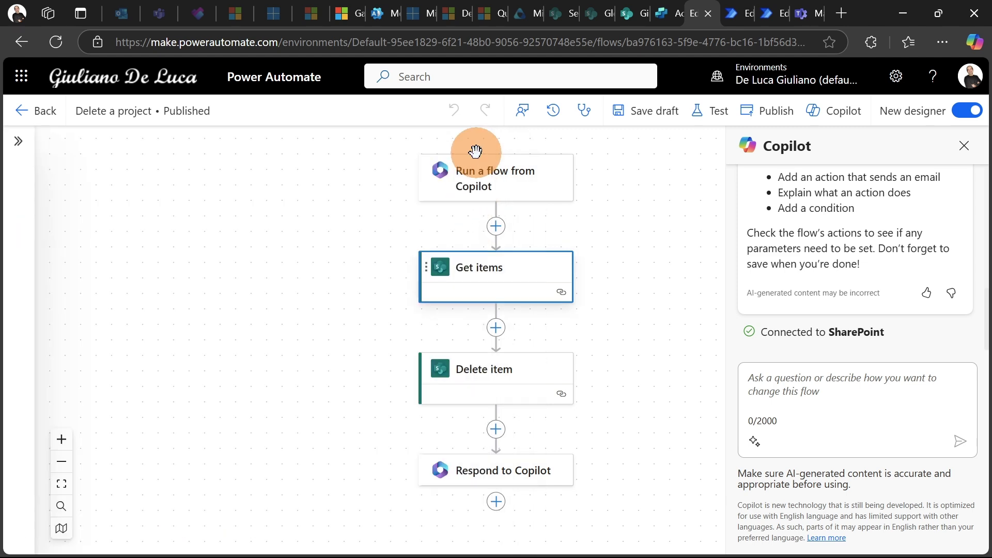
Step: Check that Delete item uses the Id from the first Get items result
scroll(610, 244, down, 3)
click(517, 302)
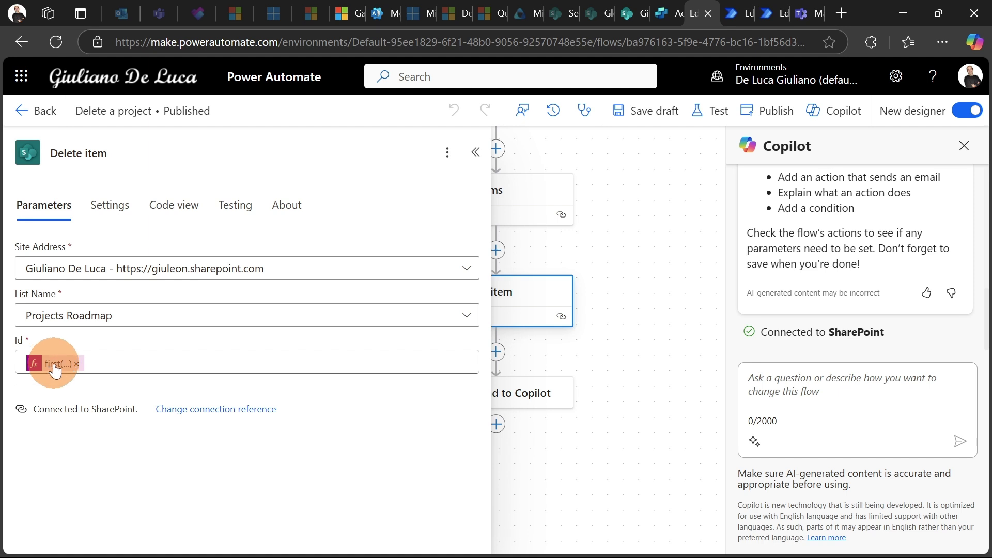
click(609, 268)
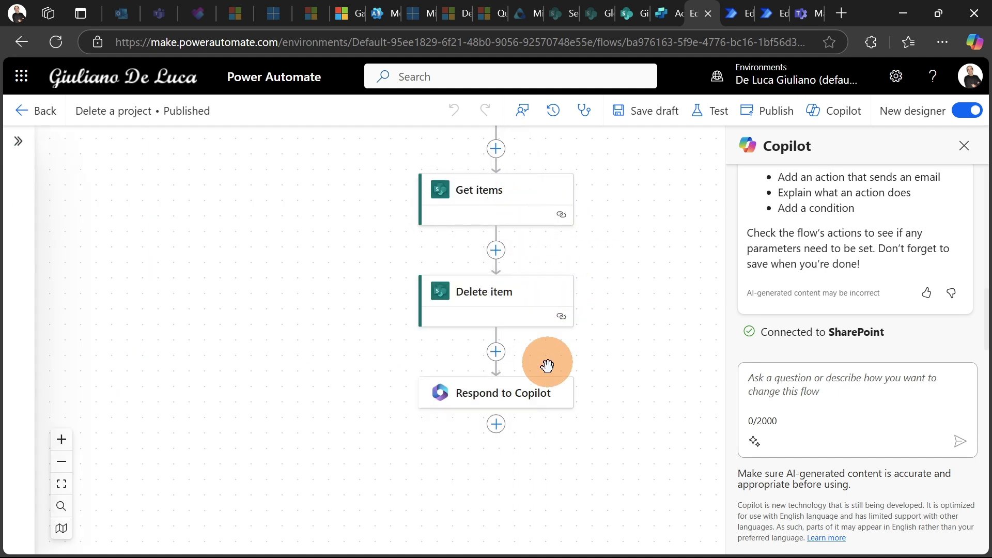
Step: Review the Respond to Copilot outputs, then return to the Delete a project action
click(535, 394)
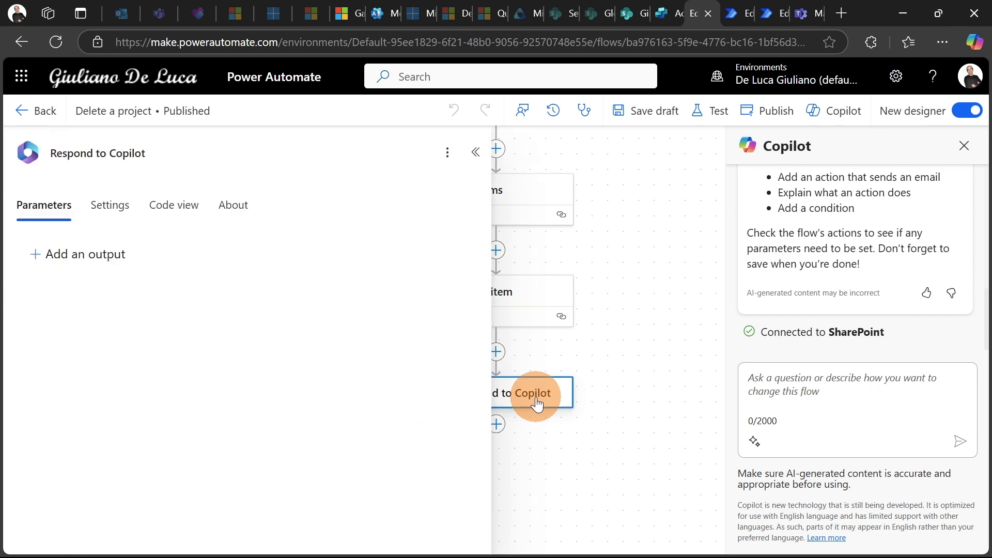
click(473, 155)
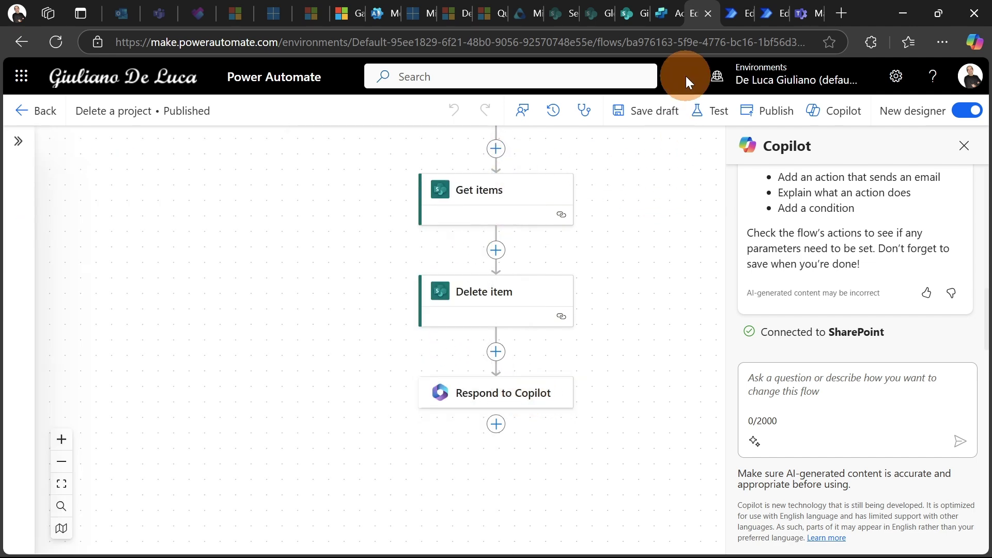
click(666, 17)
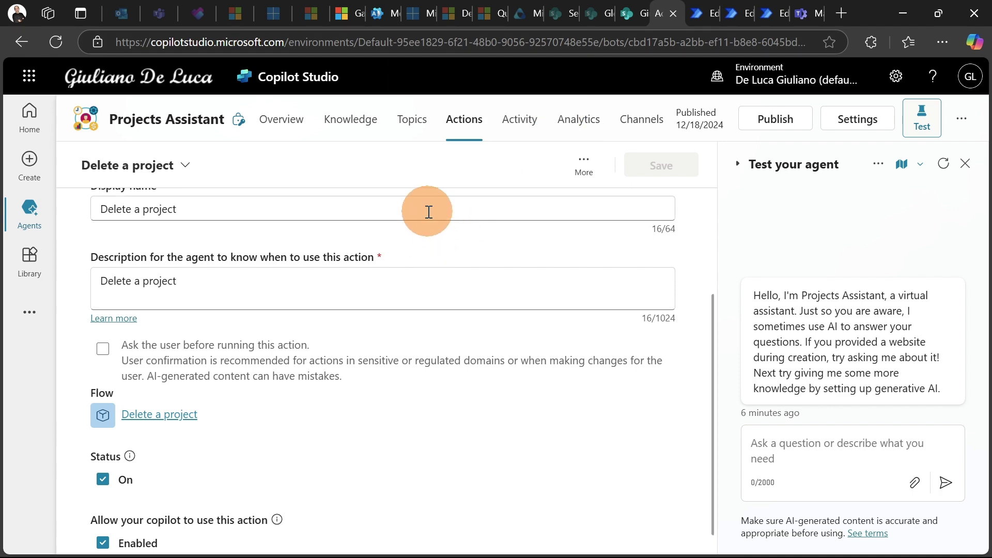
Step: Go back to Projects Assistant's actions list, showing all five actions enabled
scroll(428, 210, down, 1)
scroll(390, 323, up, 3)
click(473, 129)
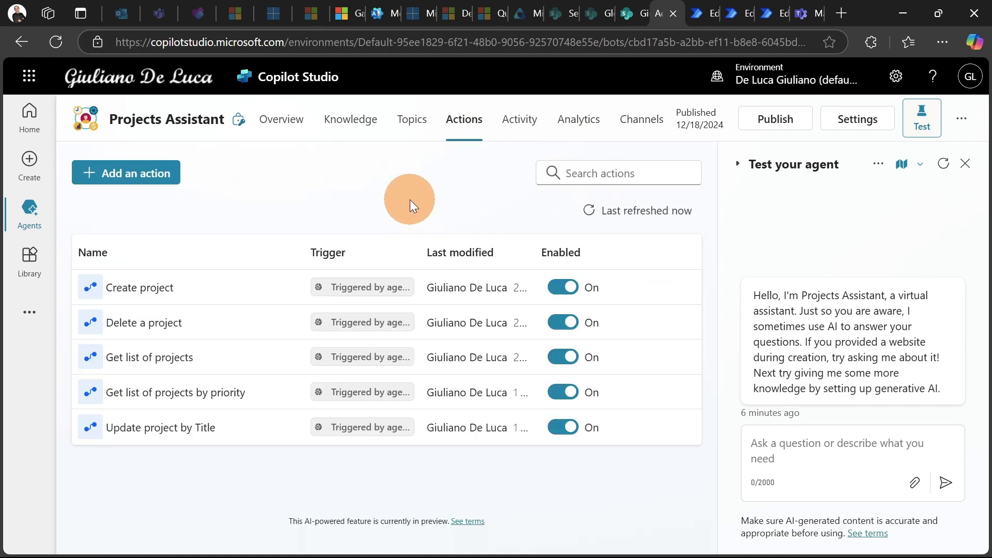